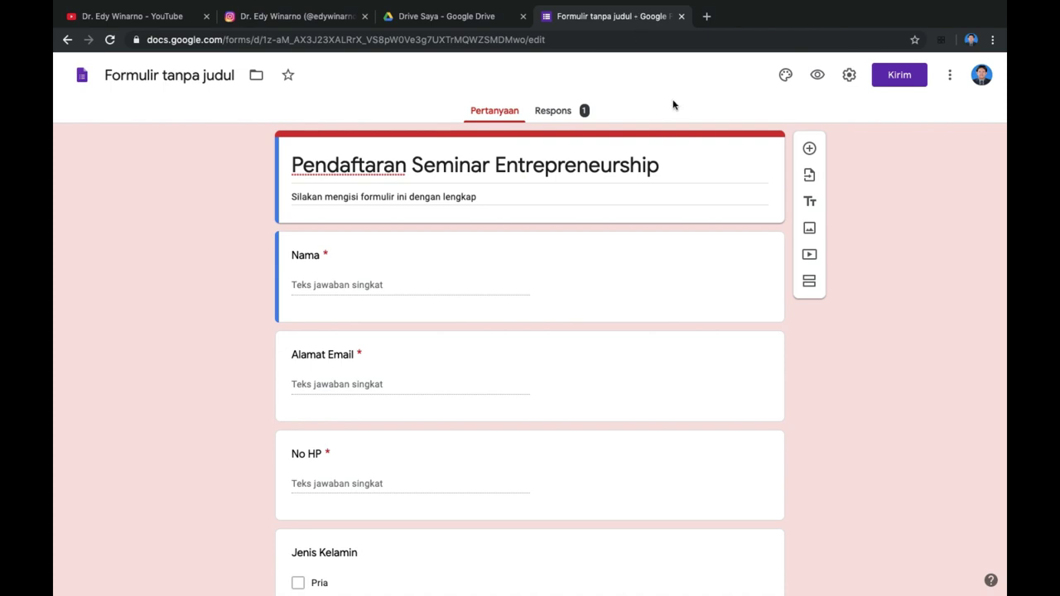
- Search the web for bitly in a new browser tab and open the Bitly website
left_click(706, 16)
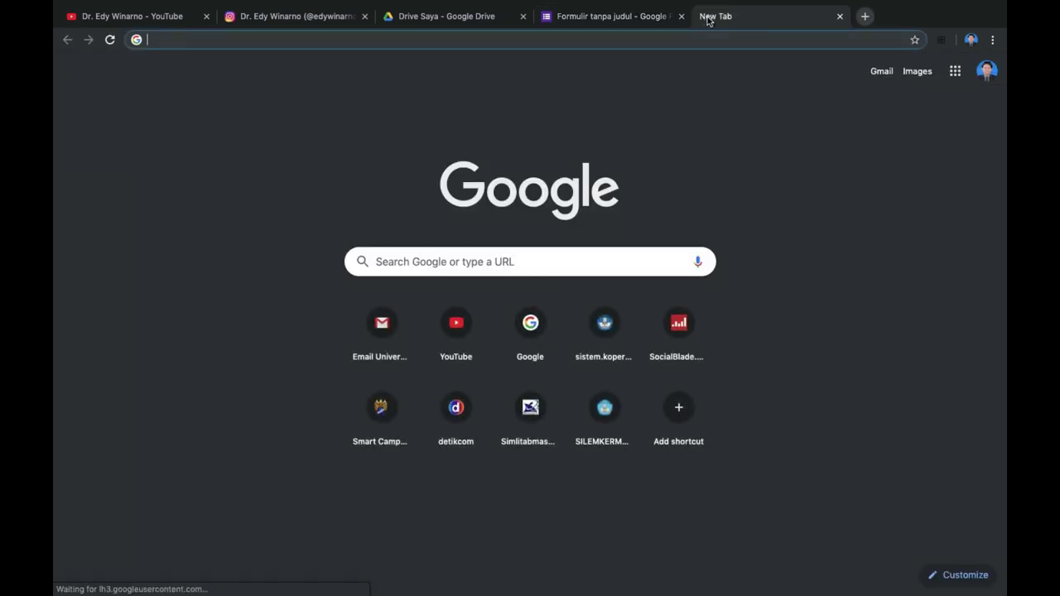
type("bitl")
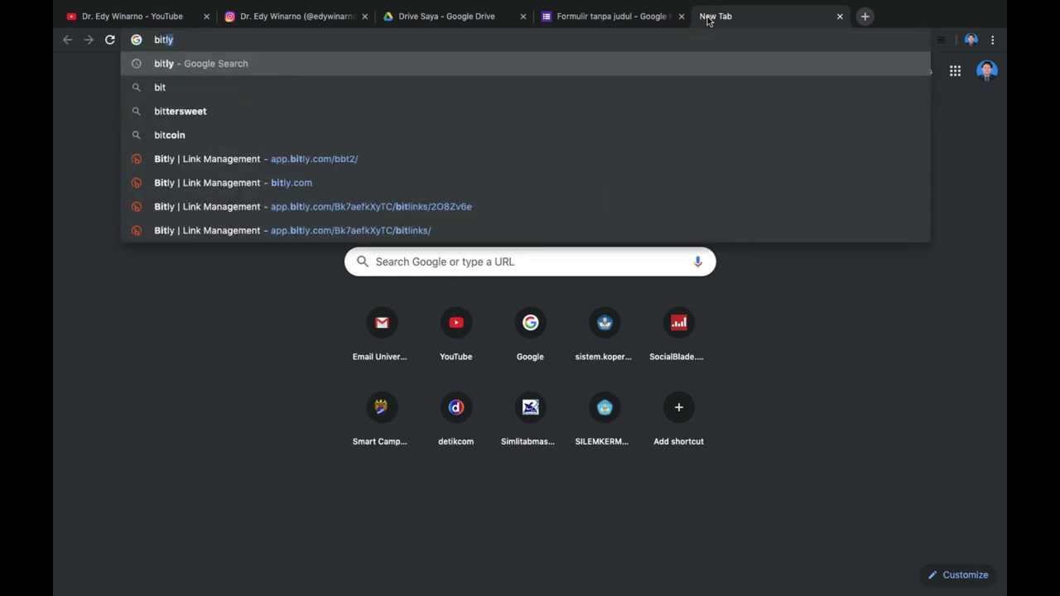
key("Return")
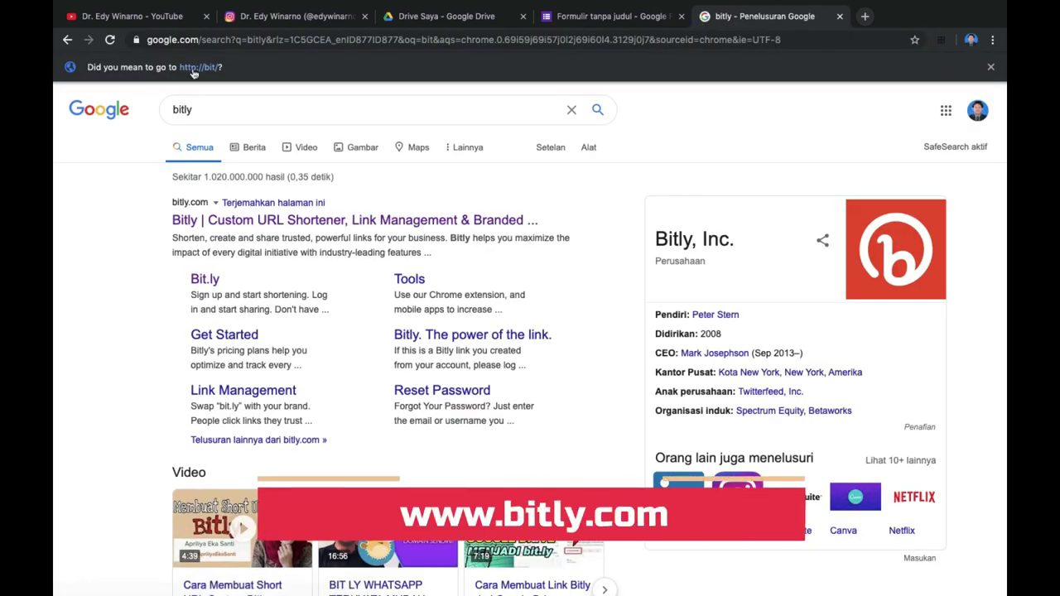
left_click(193, 224)
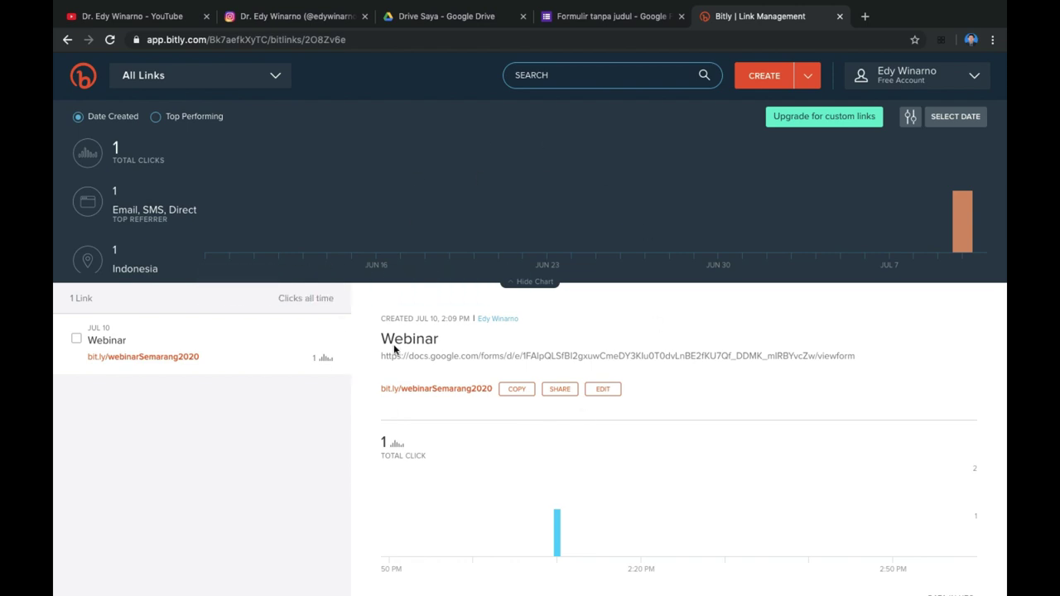
- Start creating a new short link on the default bit.ly domain
key("ctrl+plus")
key("ctrl+plus")
key("ctrl+plus")
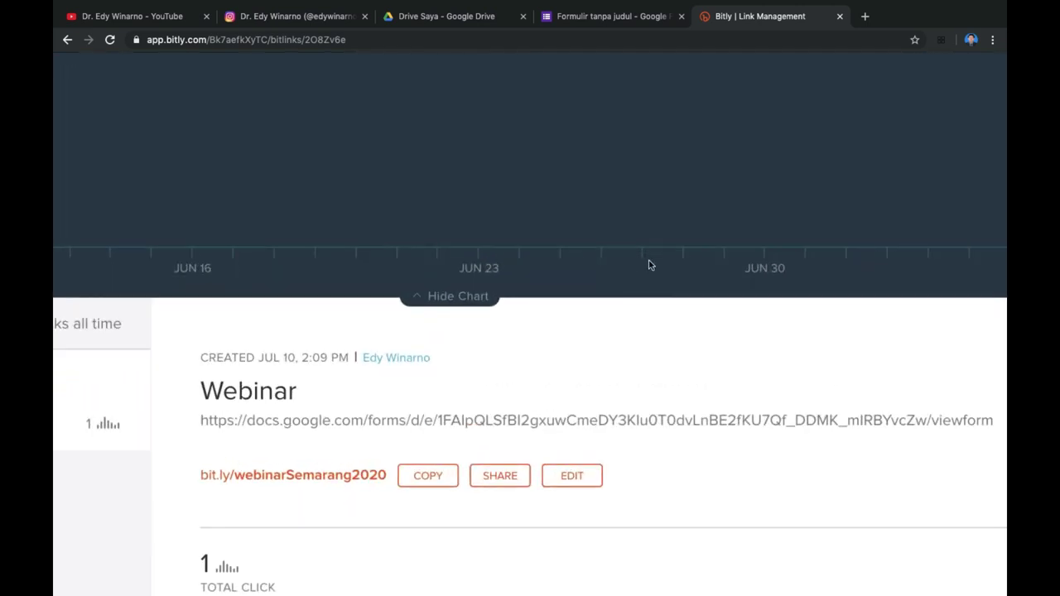
scroll(682, 214, "right", 3)
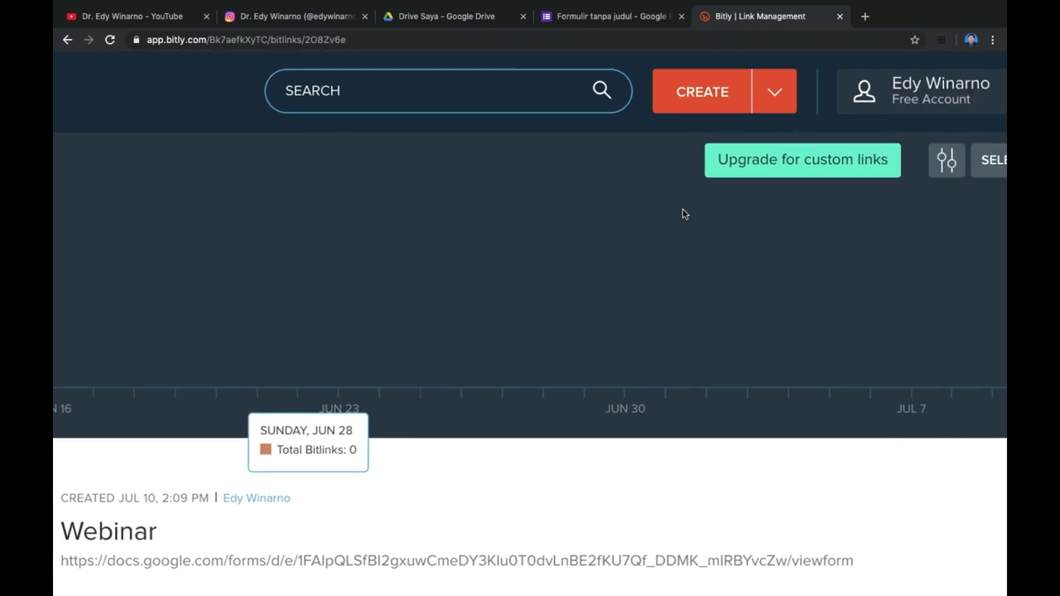
scroll(682, 214, "right", 2)
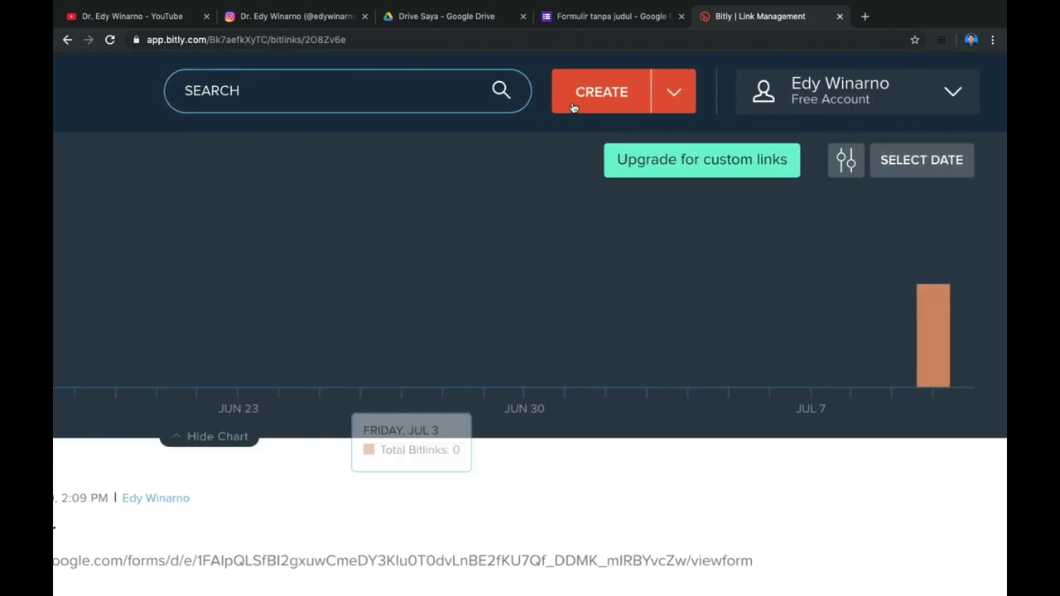
left_click(603, 92)
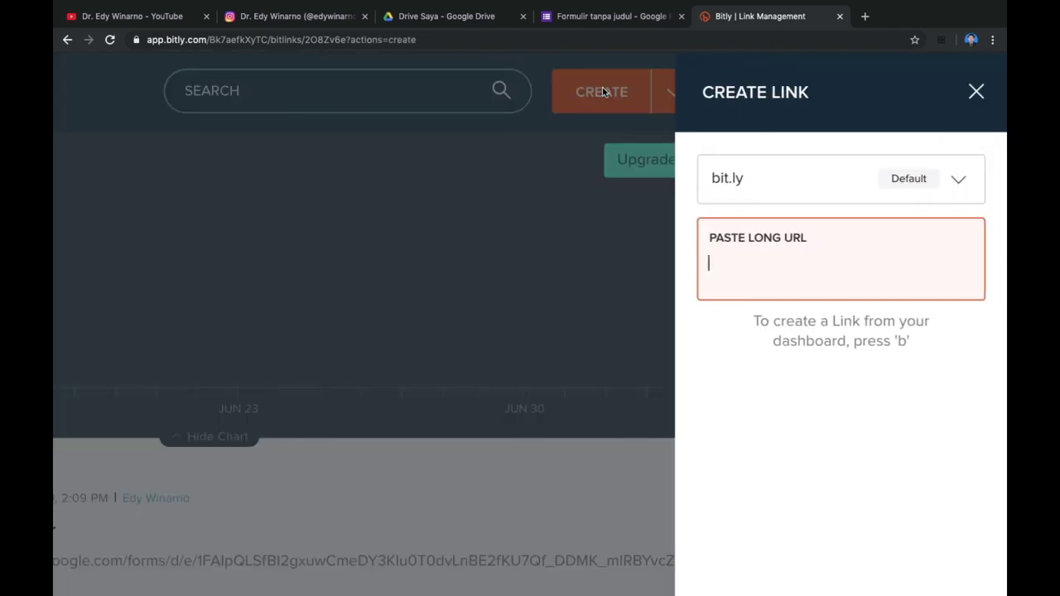
- Copy the full URL of the Pendaftaran Seminar Entrepreneurship form and paste it into Bitly as the new link's long URL
left_click(604, 17)
left_click(469, 37)
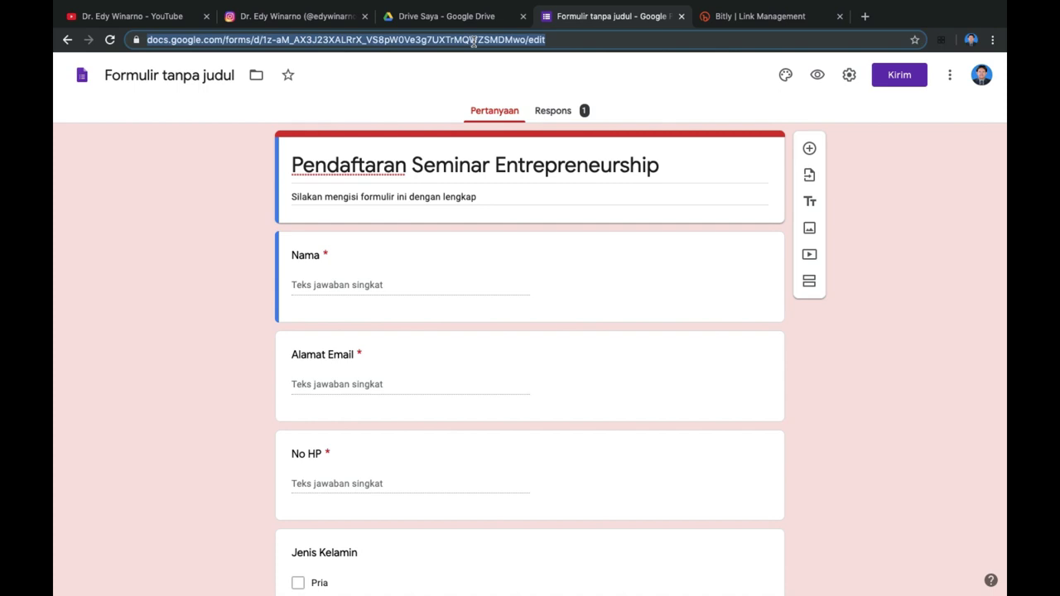
left_click(550, 40)
left_click_drag(594, 38, 258, 20)
key("ctrl+c")
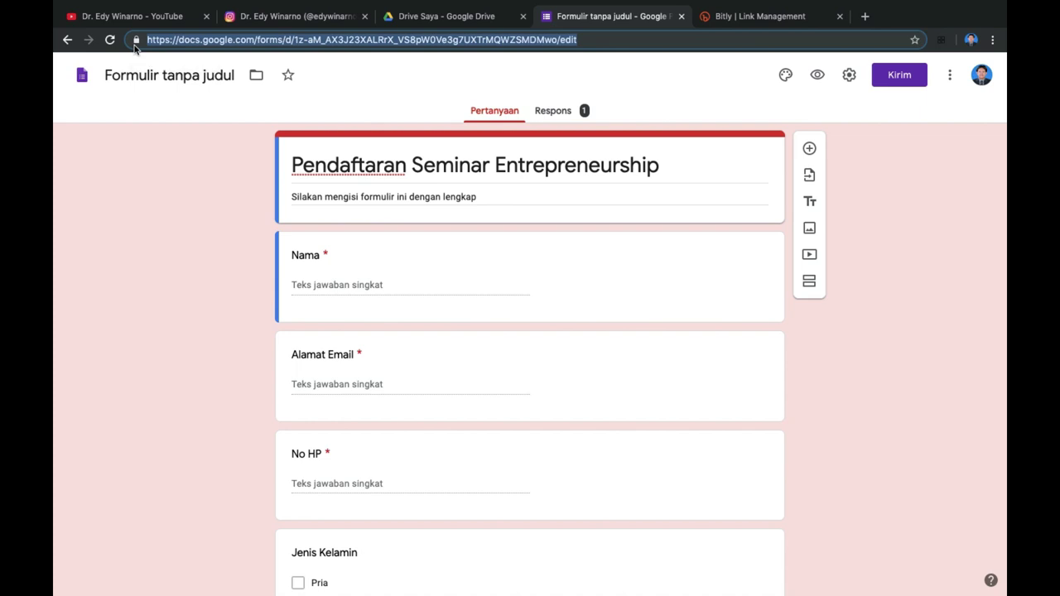
left_click(735, 16)
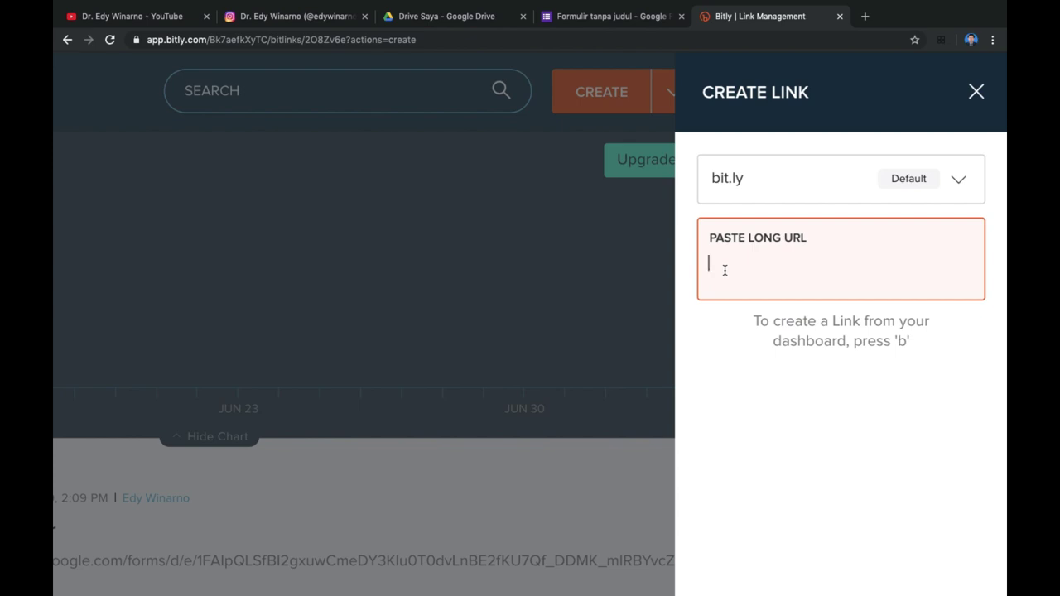
key("ctrl+v")
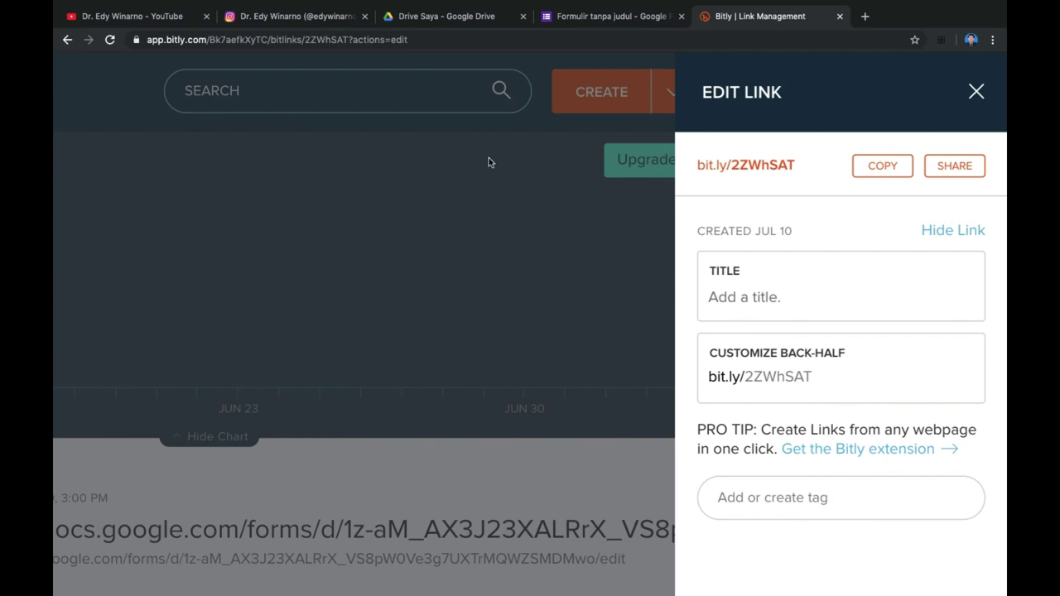
- Look at the bit.ly registration link on the Instagram seminar poster and return to Bitly
left_click(299, 15)
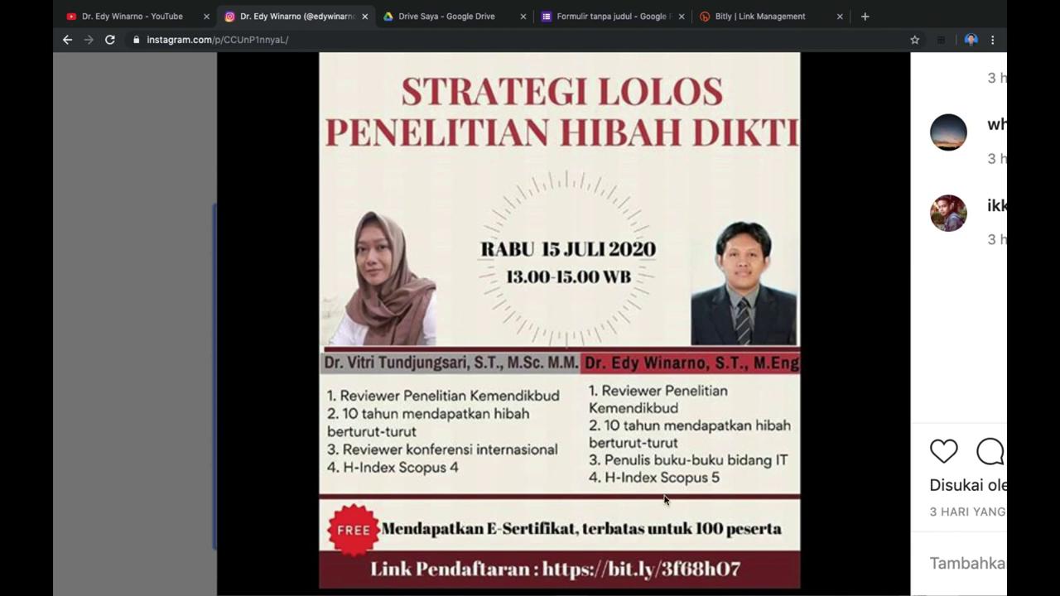
left_click(756, 19)
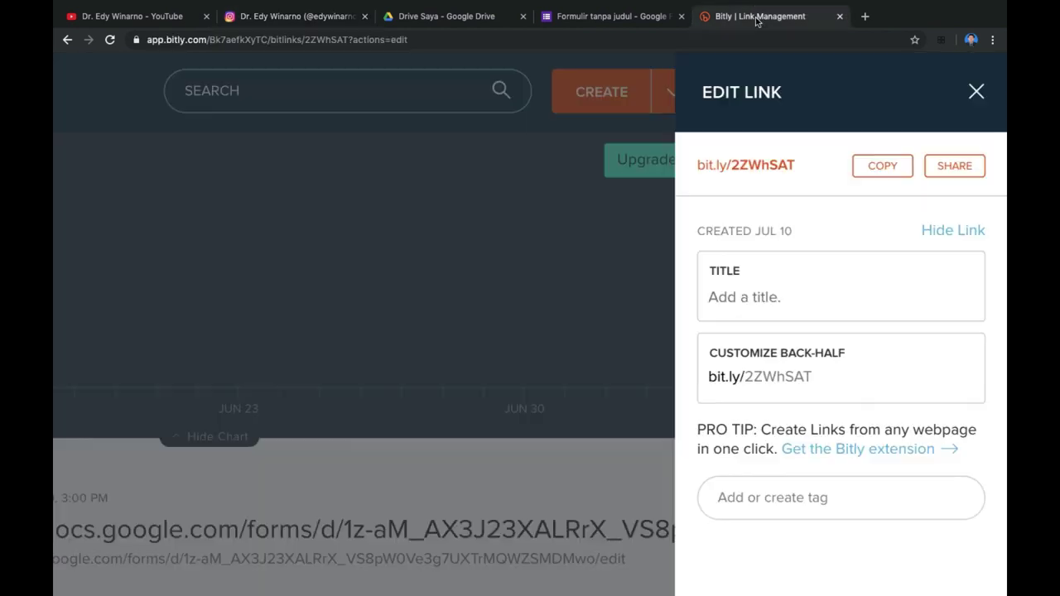
- Close the link's edit form and create a short link from the same form URL again
left_click(978, 92)
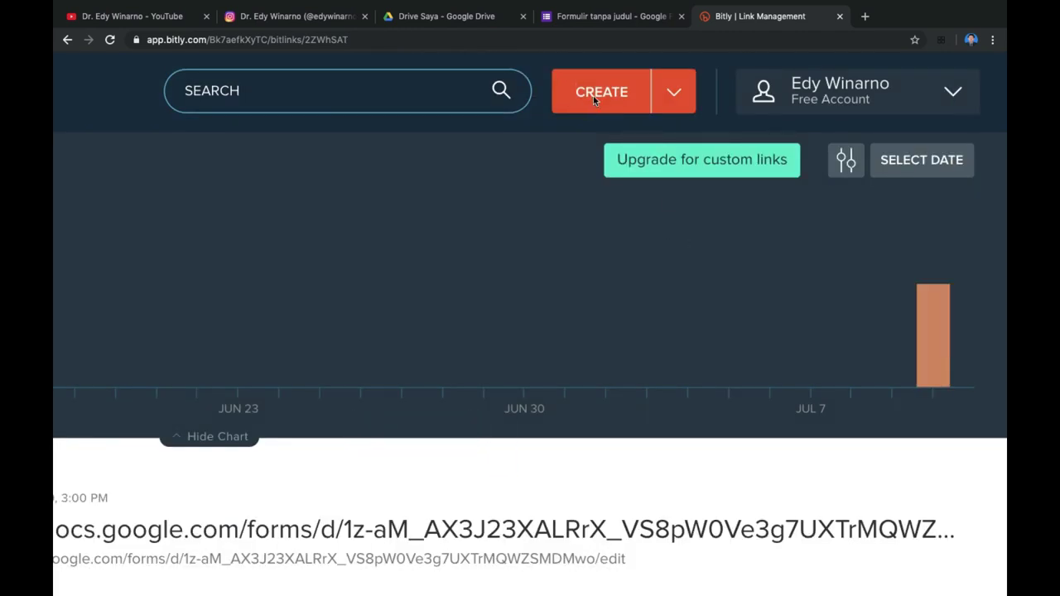
left_click(593, 97)
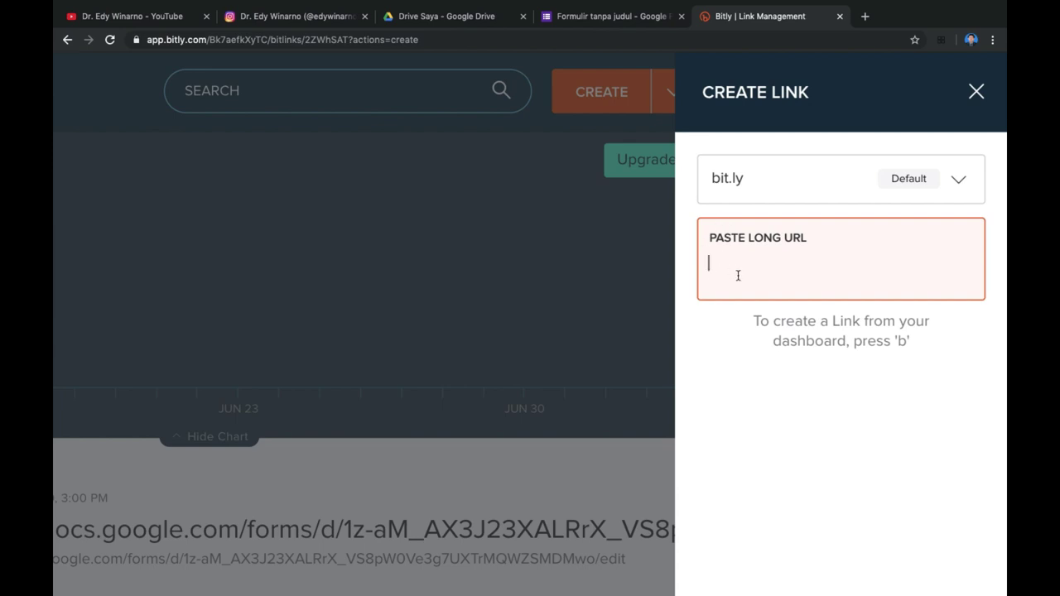
key("ctrl+v")
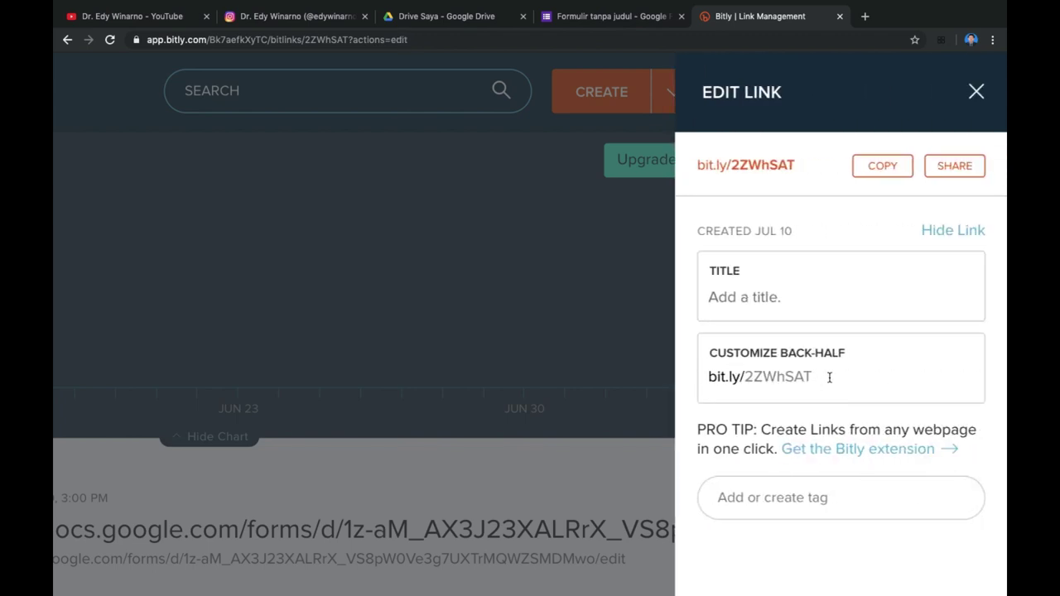
- Replace the link's back-half with SeminarEntrepreneurship2025, save the change and close the link editor
left_click(829, 377)
key("BackSpace")
key("BackSpace")
key("BackSpace")
key("BackSpace")
key("BackSpace")
key("BackSpace")
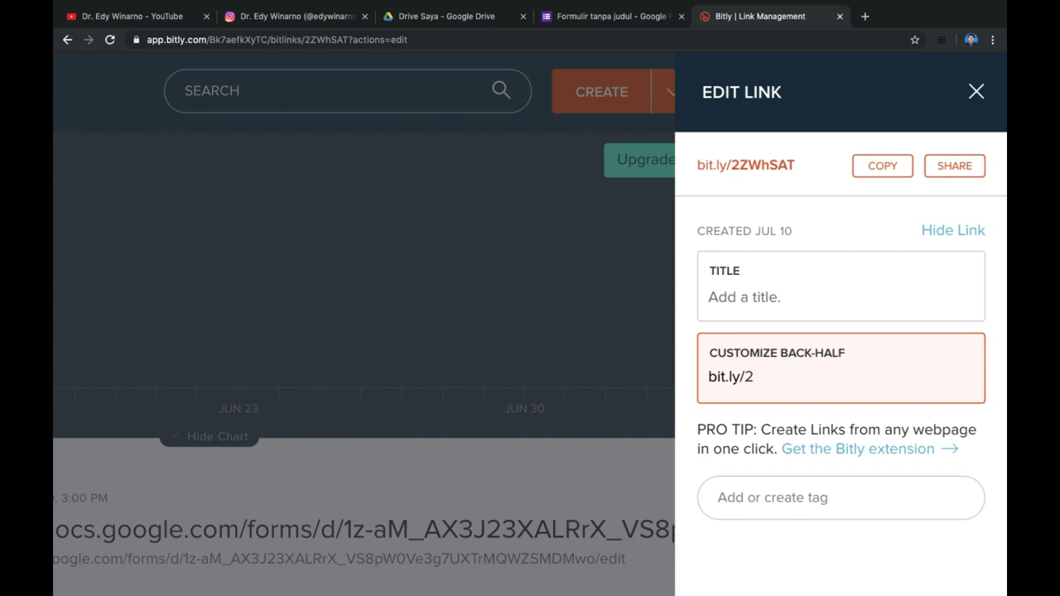
key("BackSpace")
type("SeminarEntre")
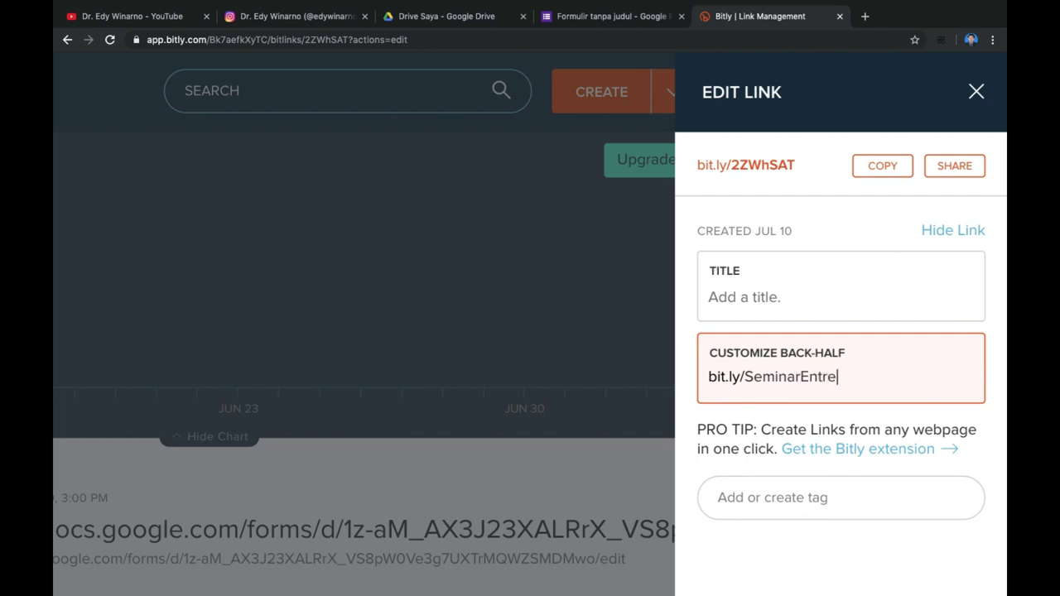
type("preneurship")
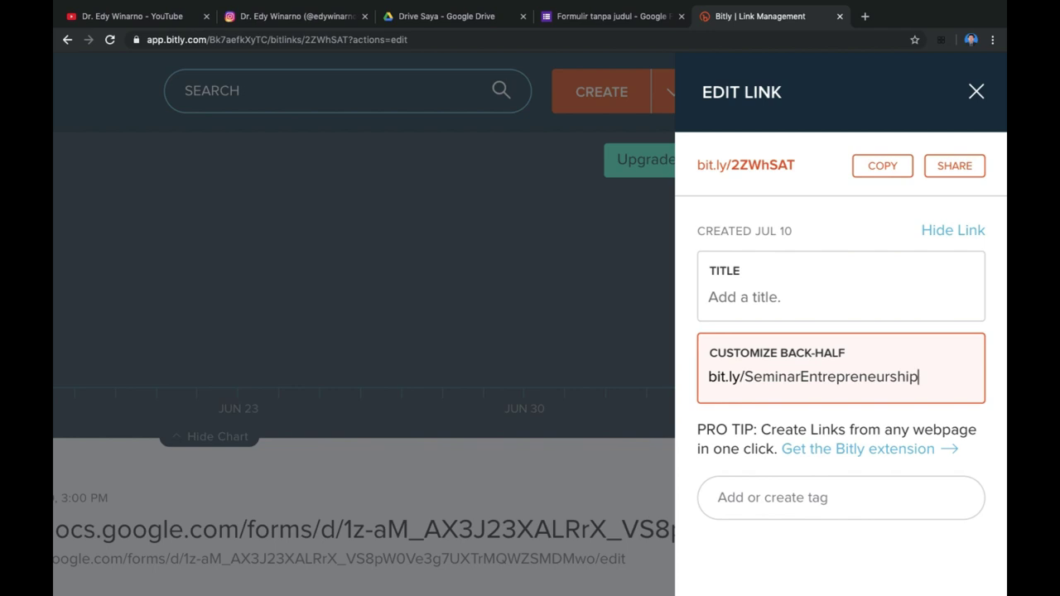
type("2025")
key("super+minus")
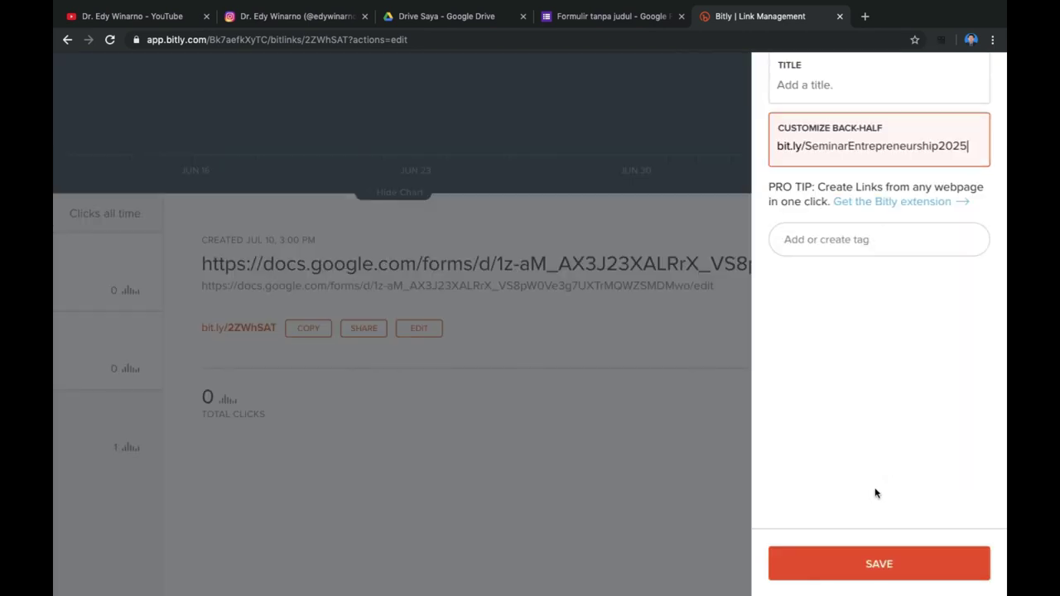
left_click(879, 567)
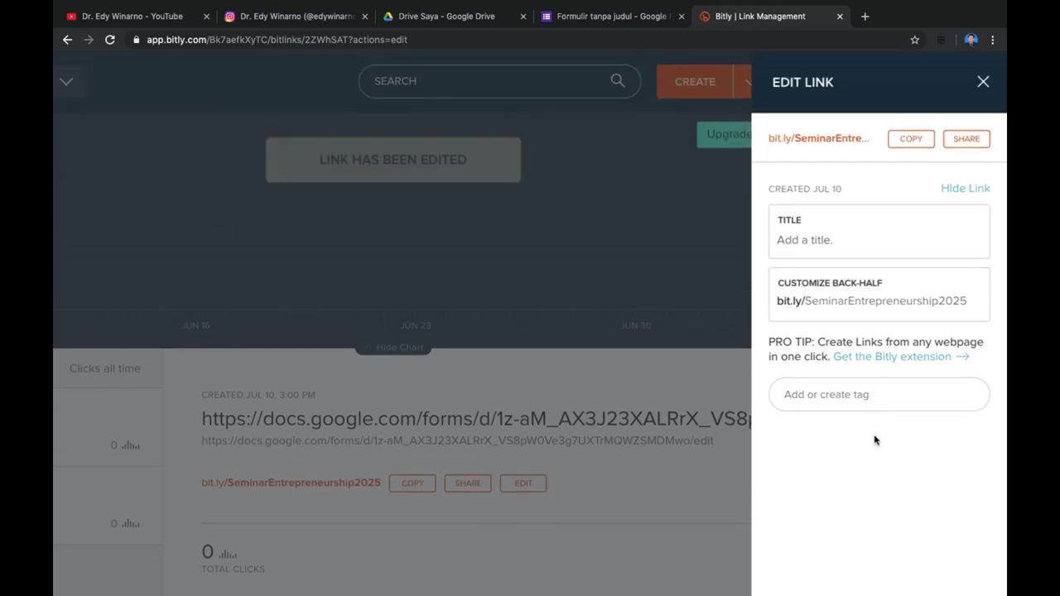
key("super+minus")
key("super+minus")
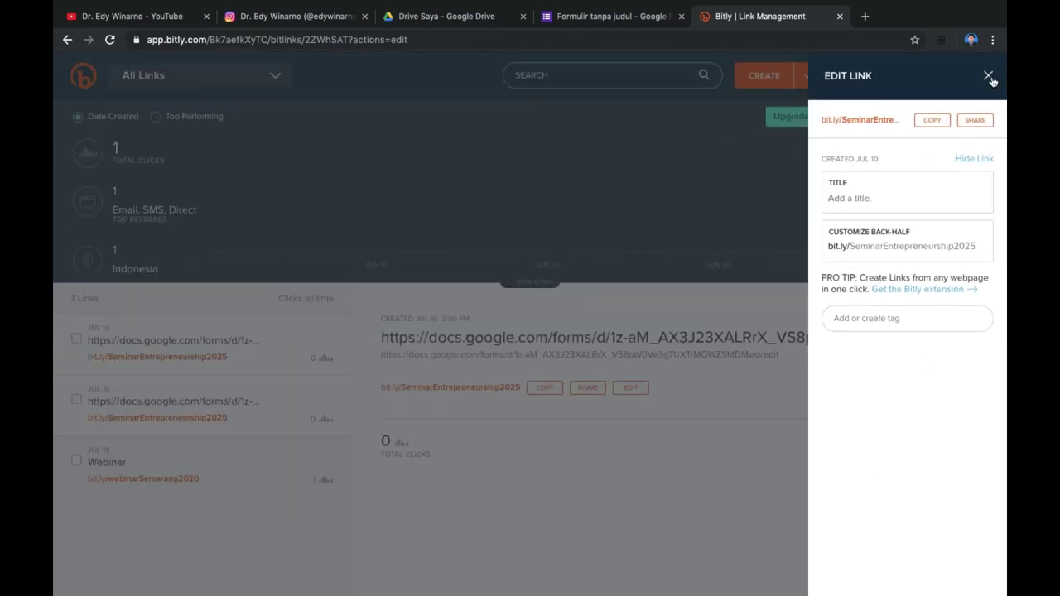
left_click(988, 75)
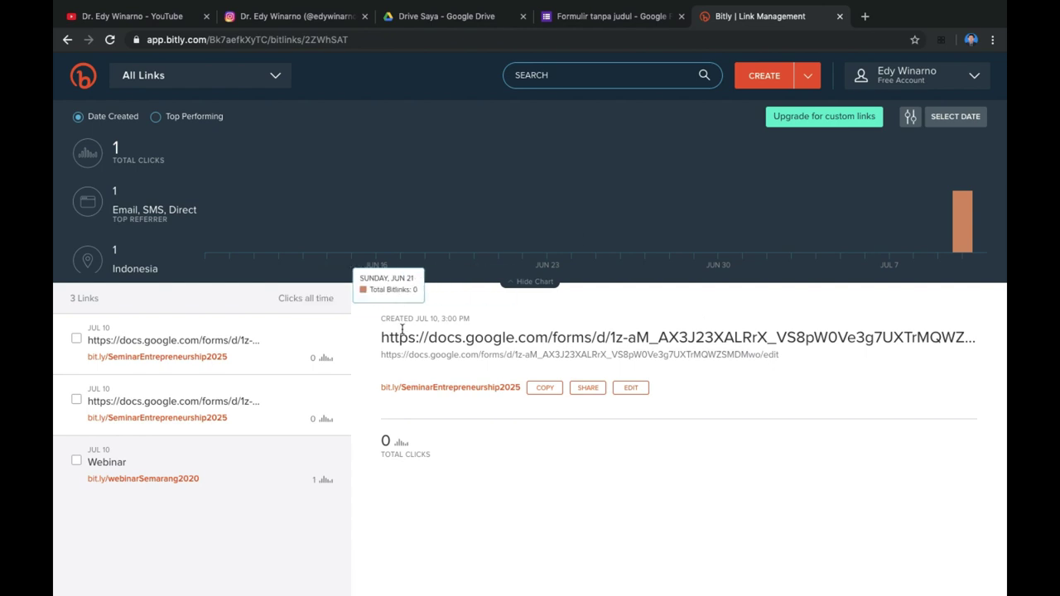
- Copy the customized short link bit.ly/SeminarEntrepreneurship2025 from the link details
scroll(741, 427, "up", 3, "ctrl")
scroll(738, 426, "up", 3, "ctrl")
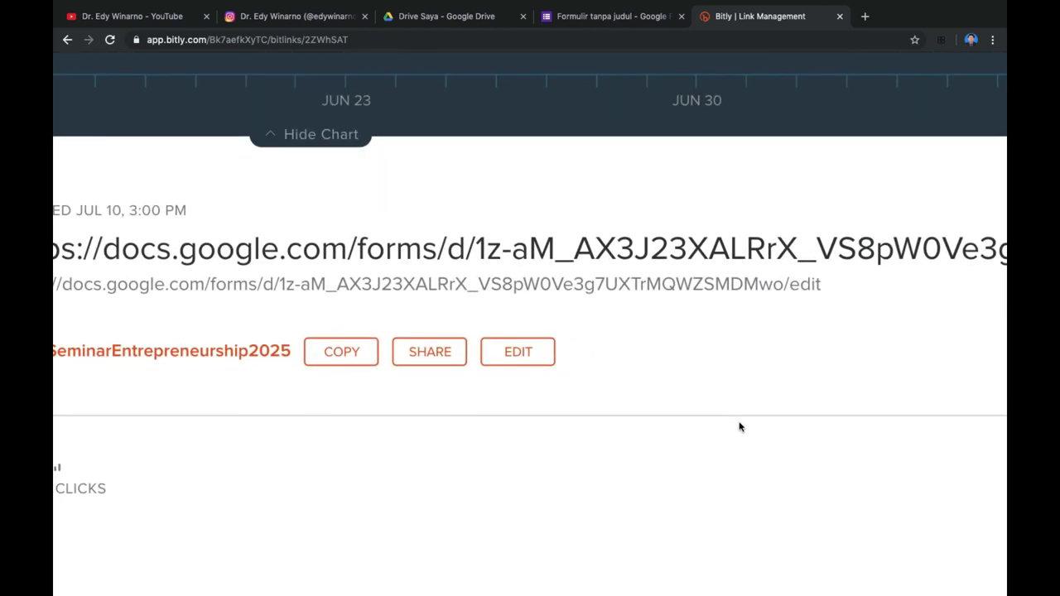
scroll(436, 461, "left", 5)
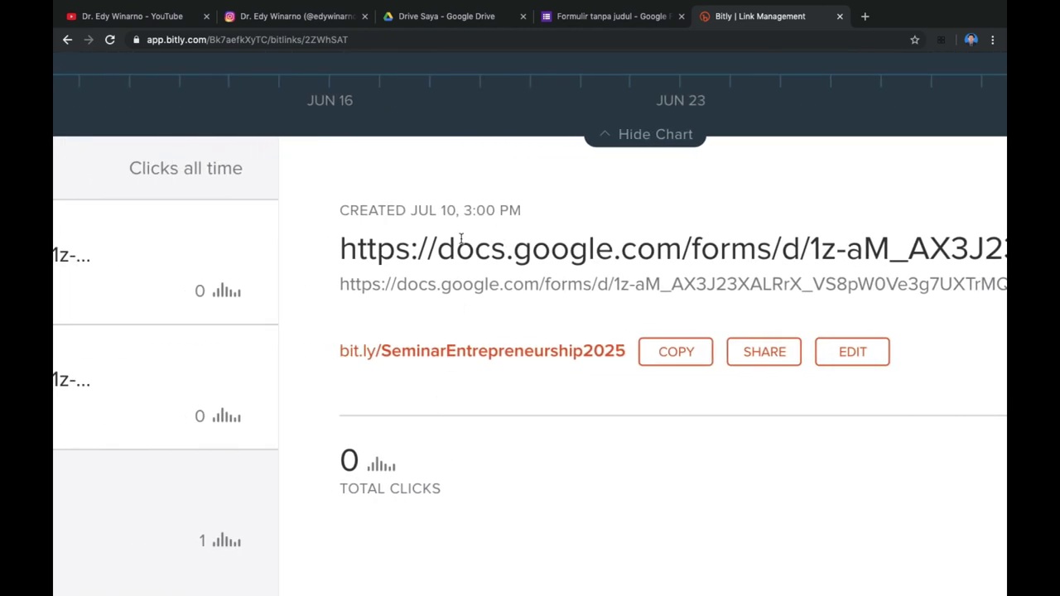
scroll(615, 265, "right", 2)
scroll(615, 265, "right", 5)
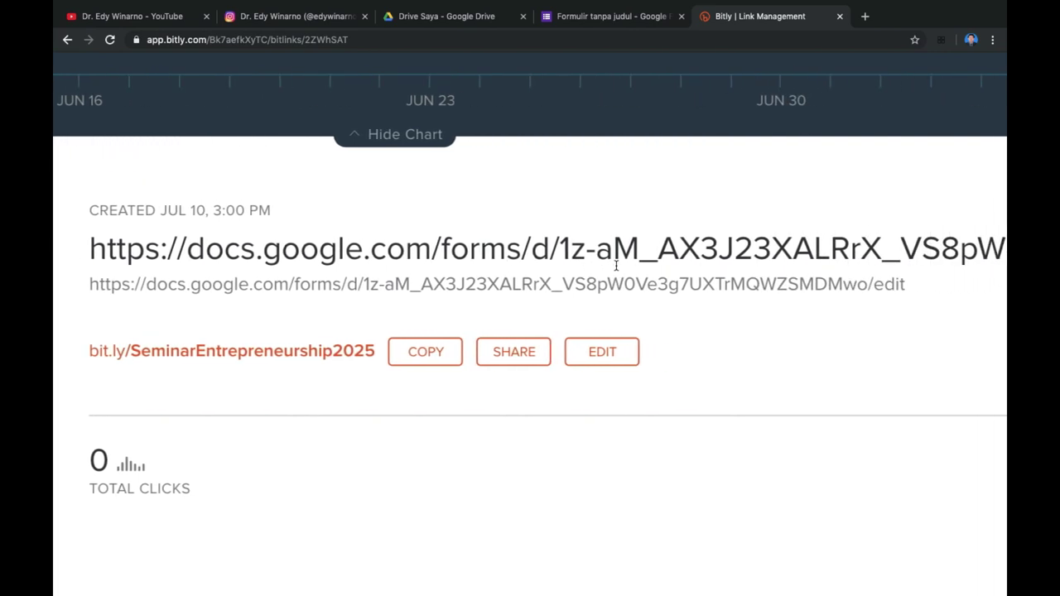
scroll(615, 265, "right", 5)
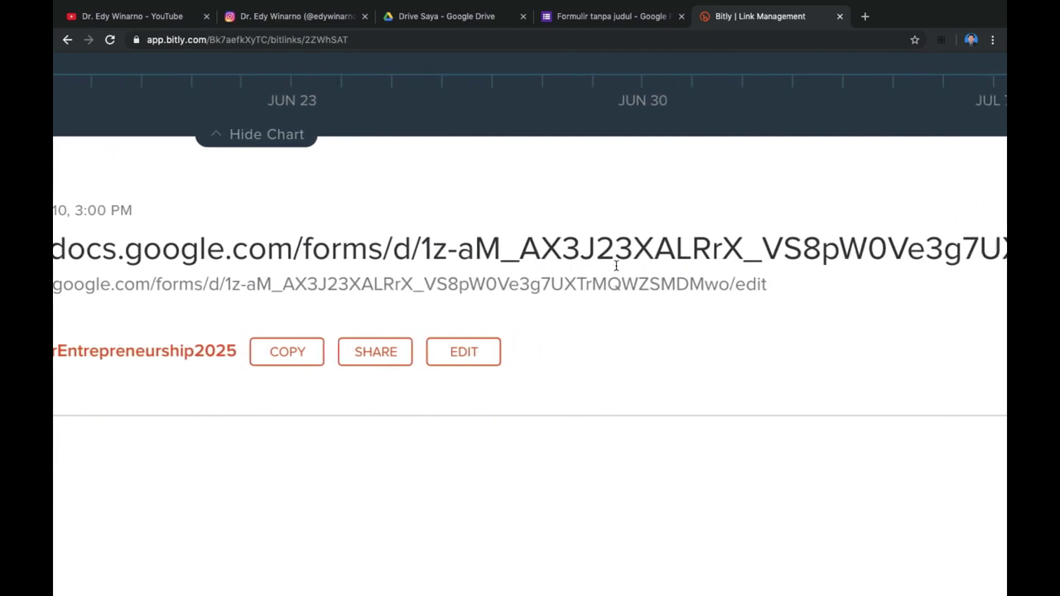
scroll(616, 265, "left", 11)
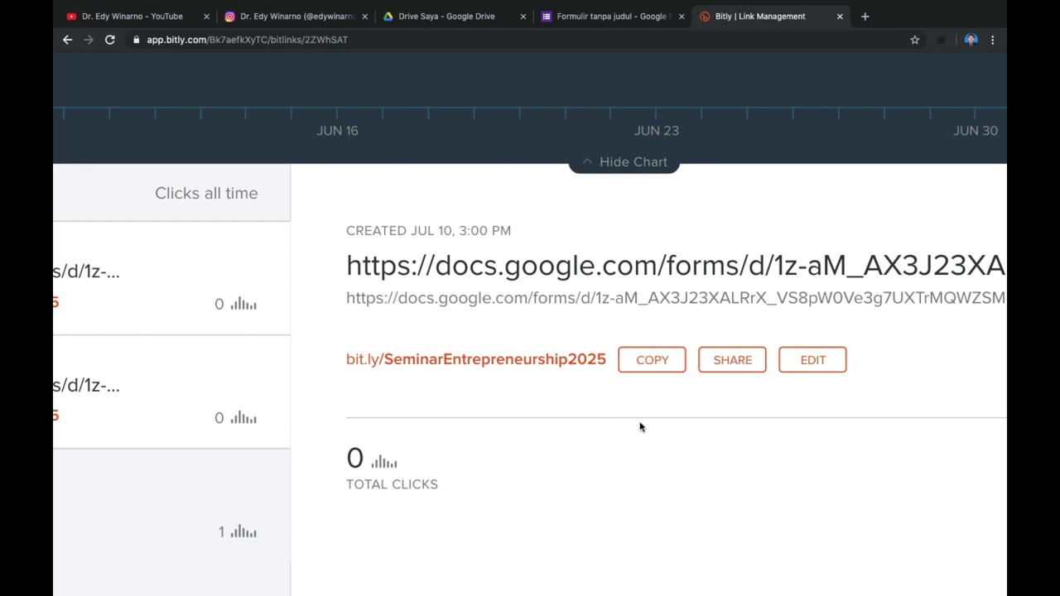
left_click(651, 365)
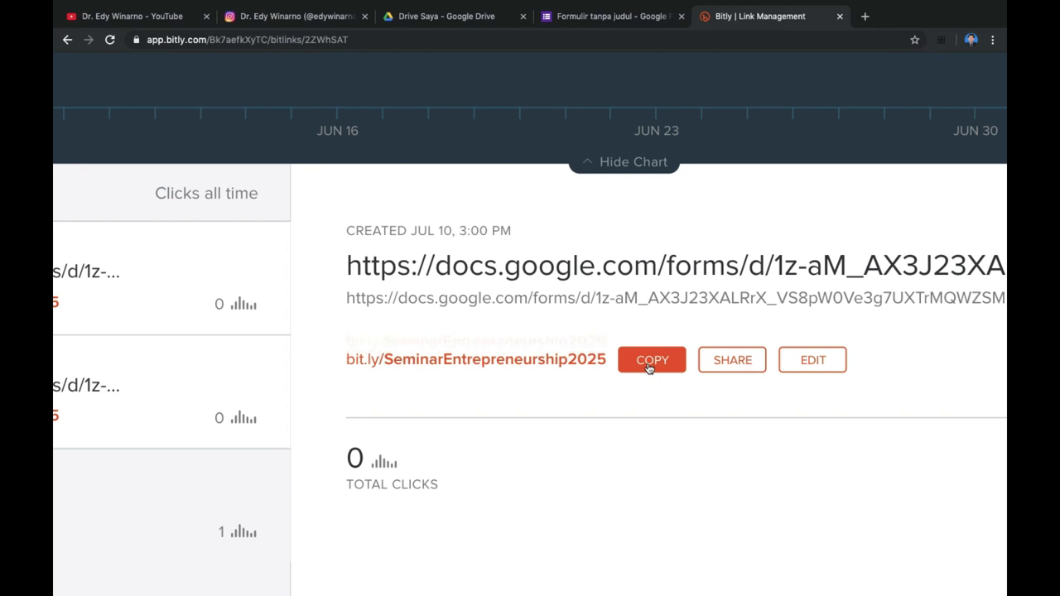
- Test the copied short link by opening it in a new browser tab
left_click(865, 16)
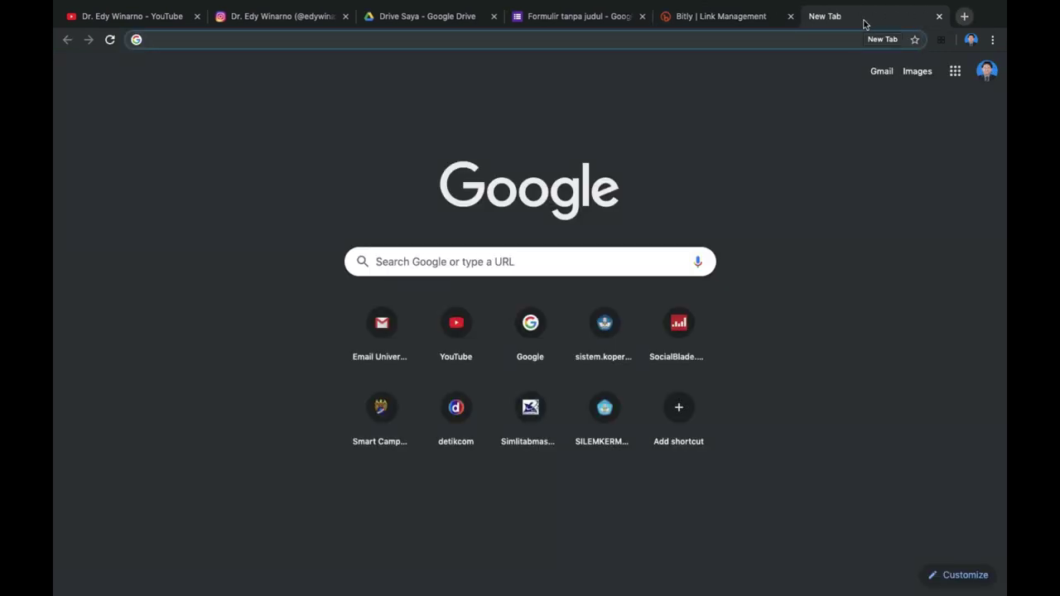
left_click(321, 45)
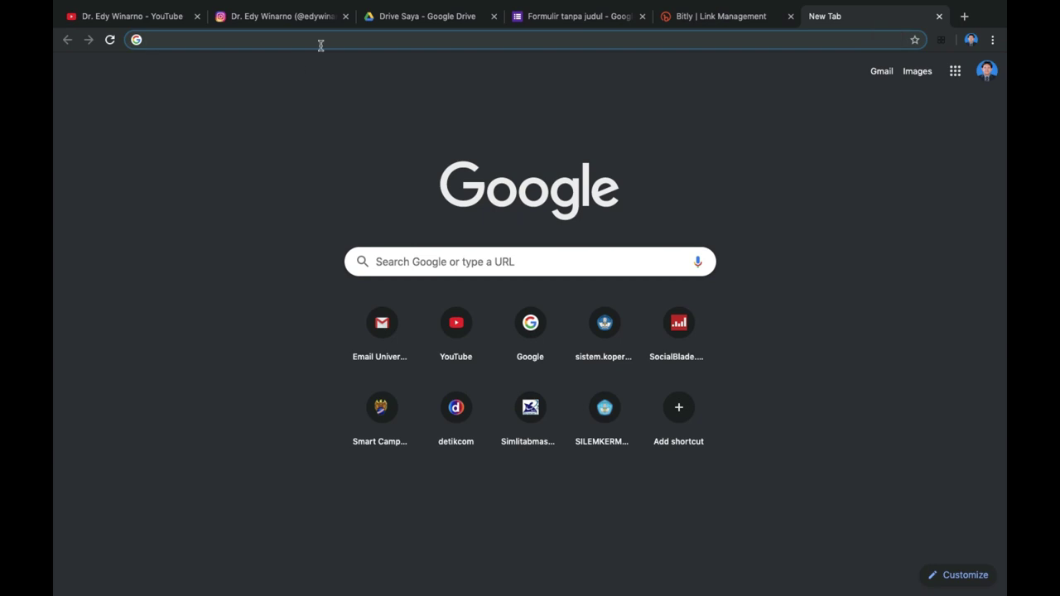
key("ctrl+v")
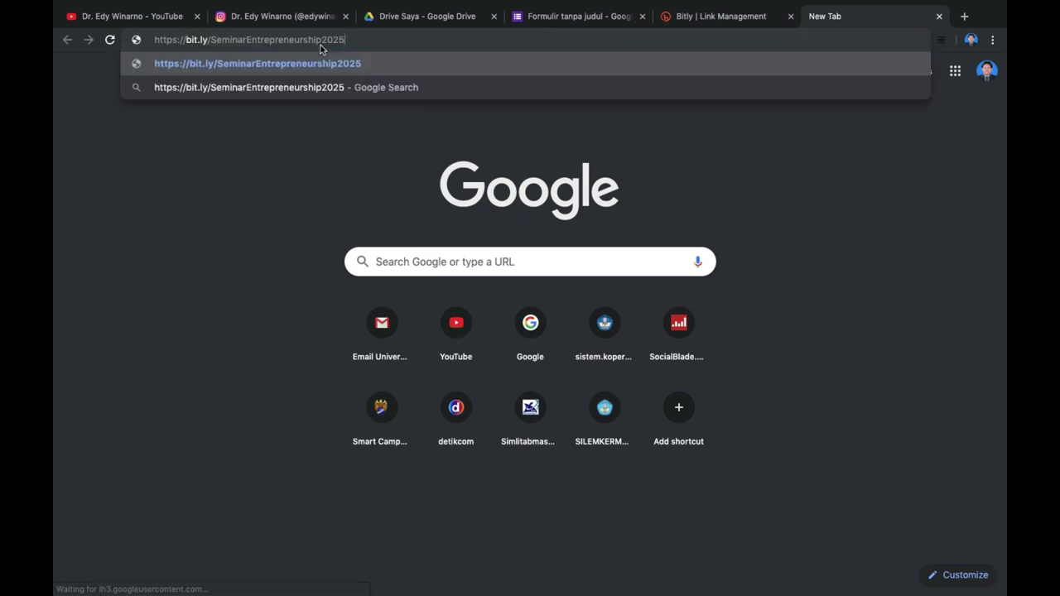
key("Return")
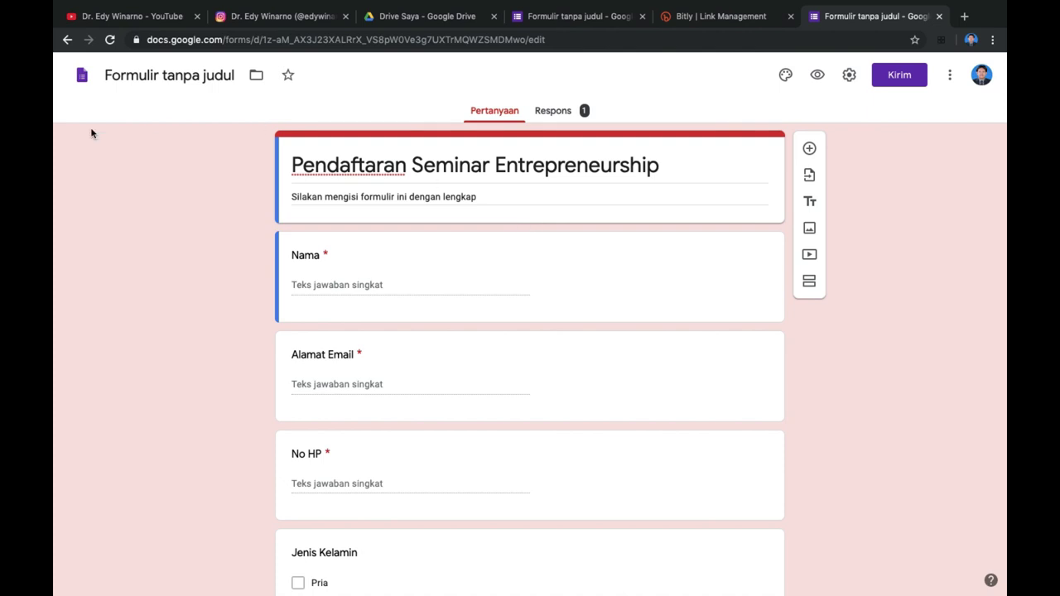
- Switch to the YouTube channel page that is already open in the browser
left_click(137, 18)
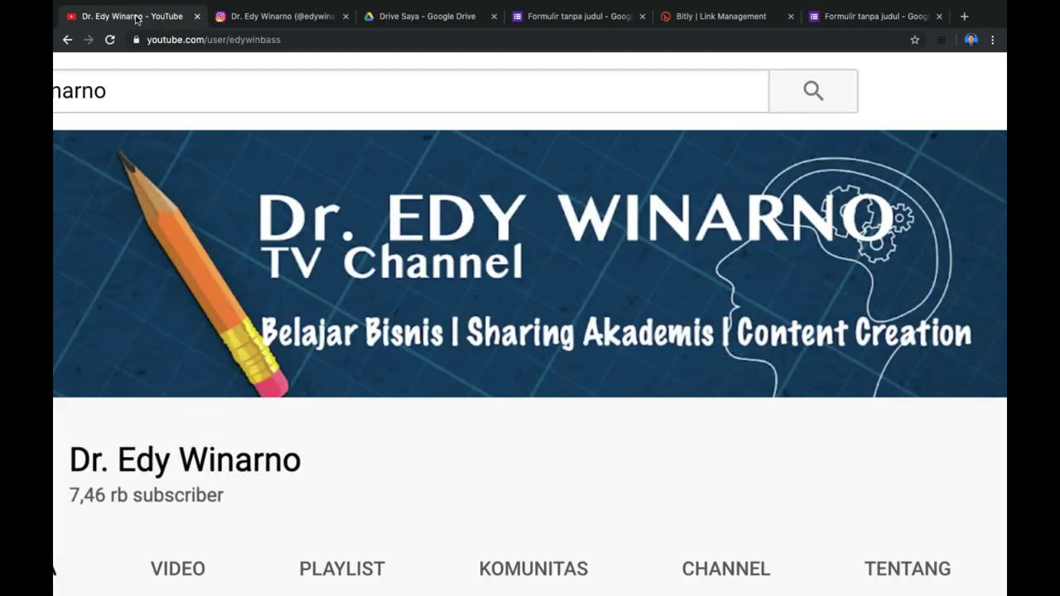
- Open the channel's uploaded video "Tips SEO Youtube saat unggah video bagi youtuber pemula 2020"
scroll(253, 156, "down", 5)
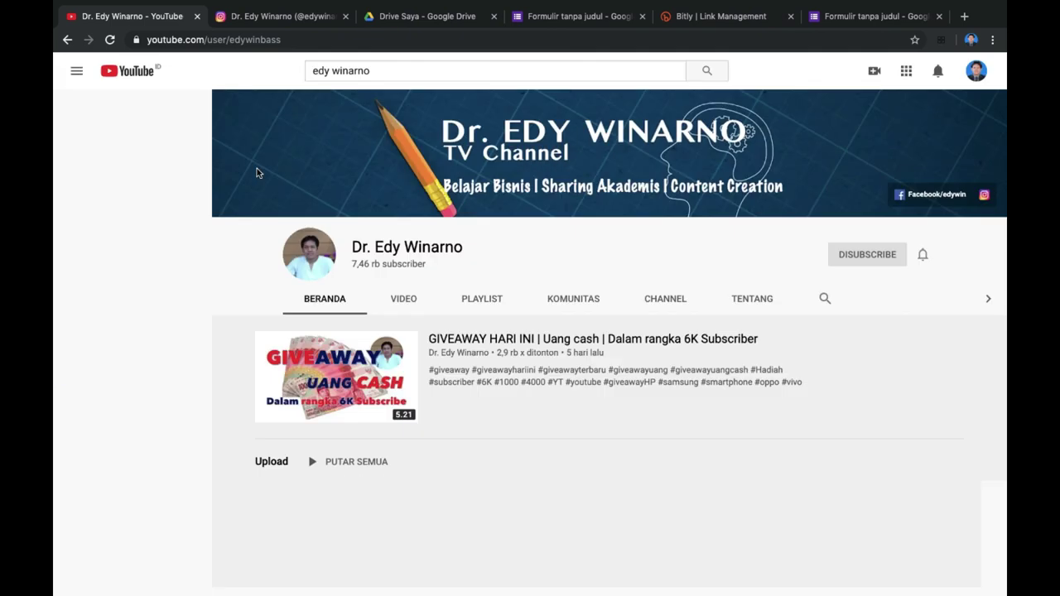
scroll(597, 332, "down", 3)
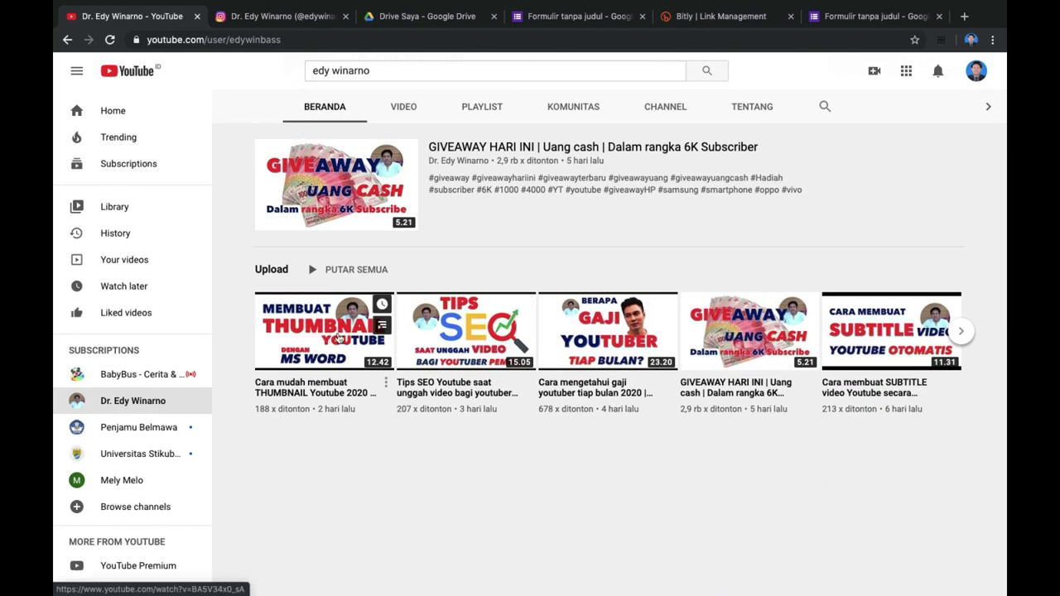
left_click(455, 331)
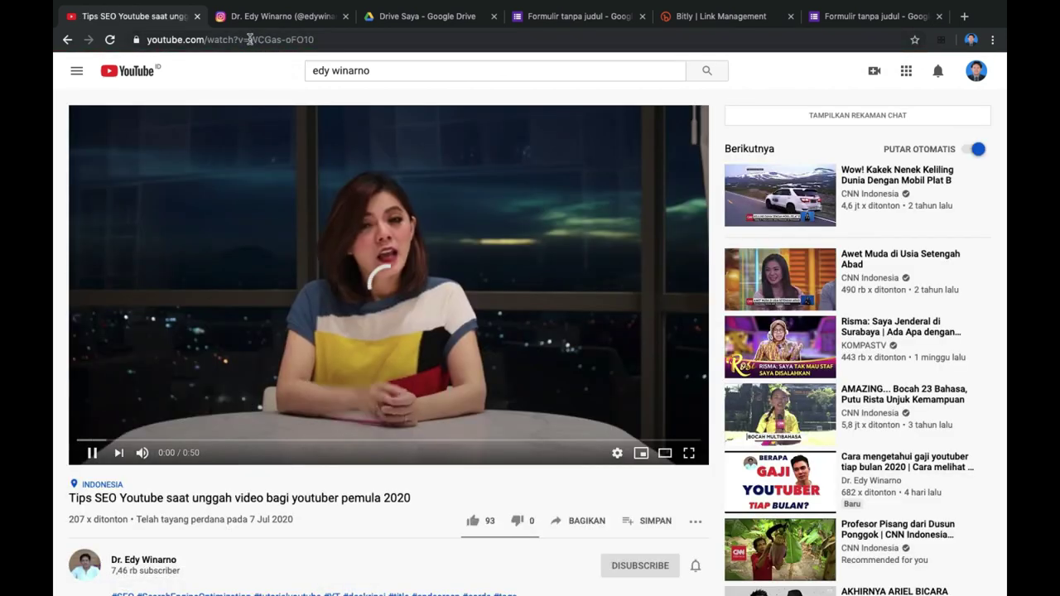
- Copy the full web address of the opened YouTube video
left_click(249, 39)
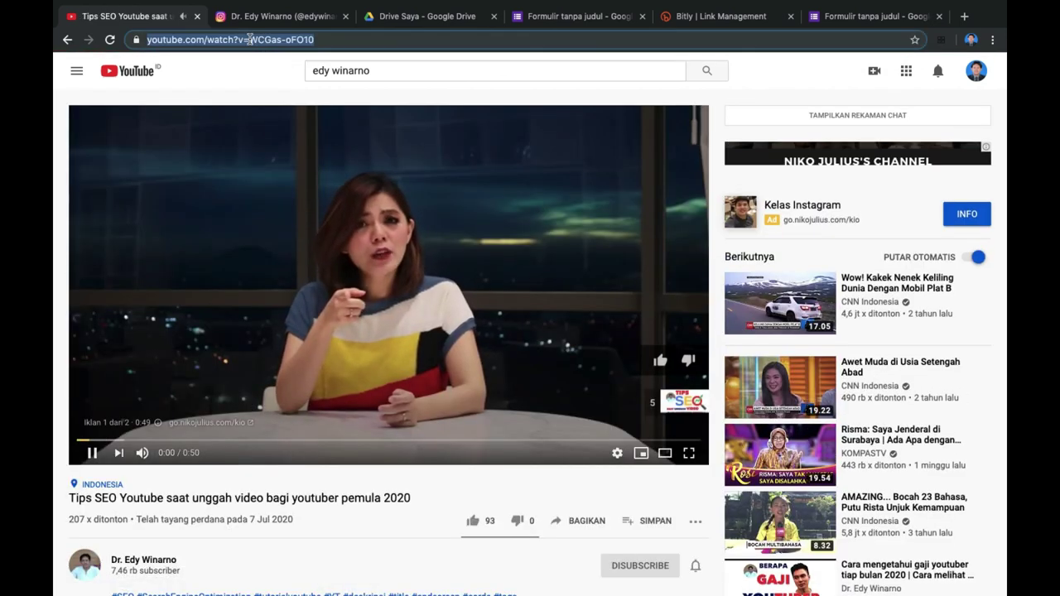
left_click(326, 39)
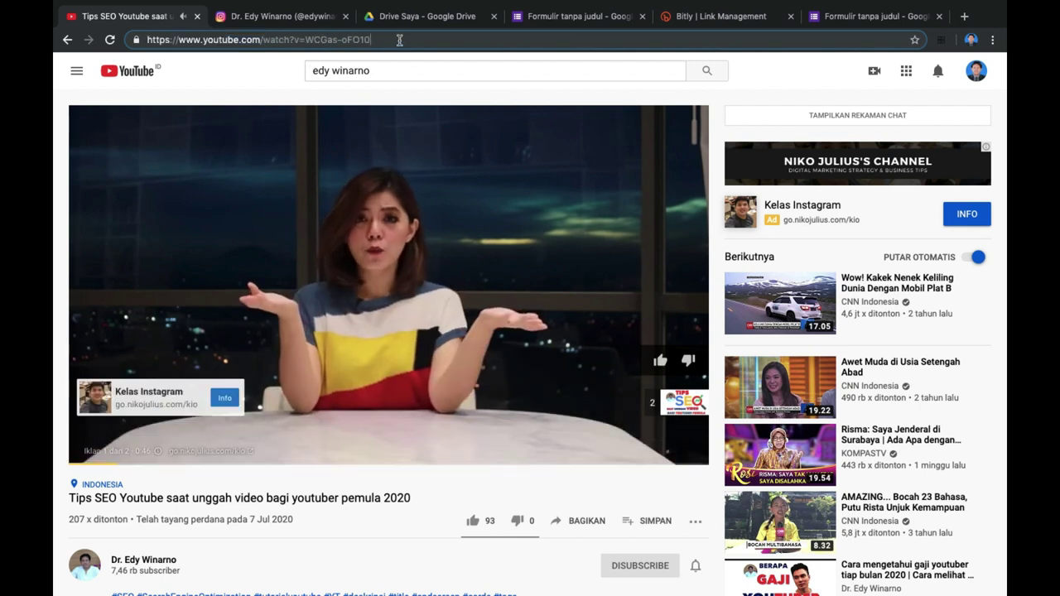
left_click_drag(371, 39, 187, 25)
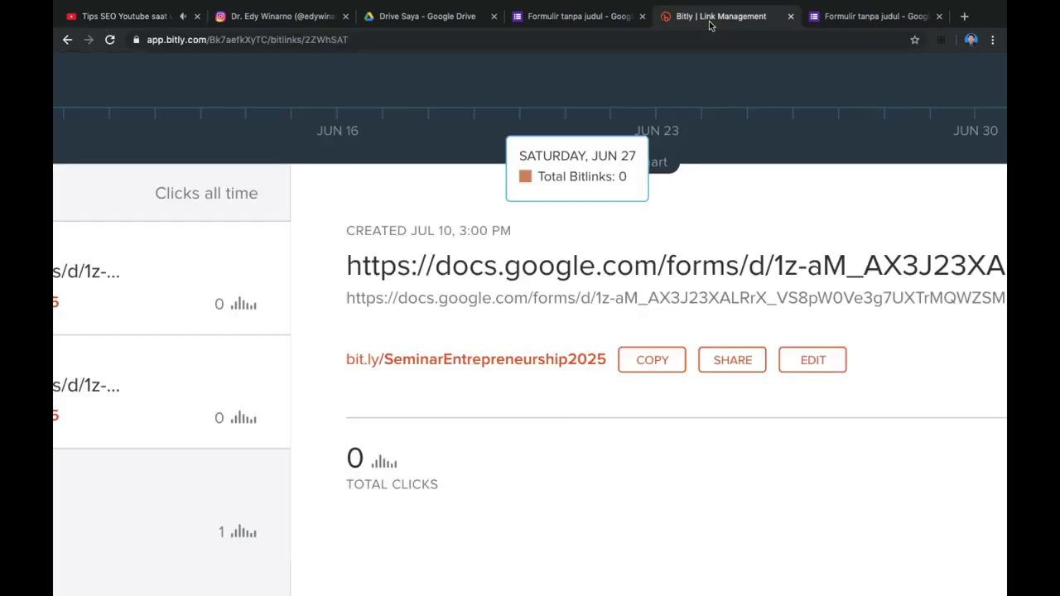
left_click(720, 16)
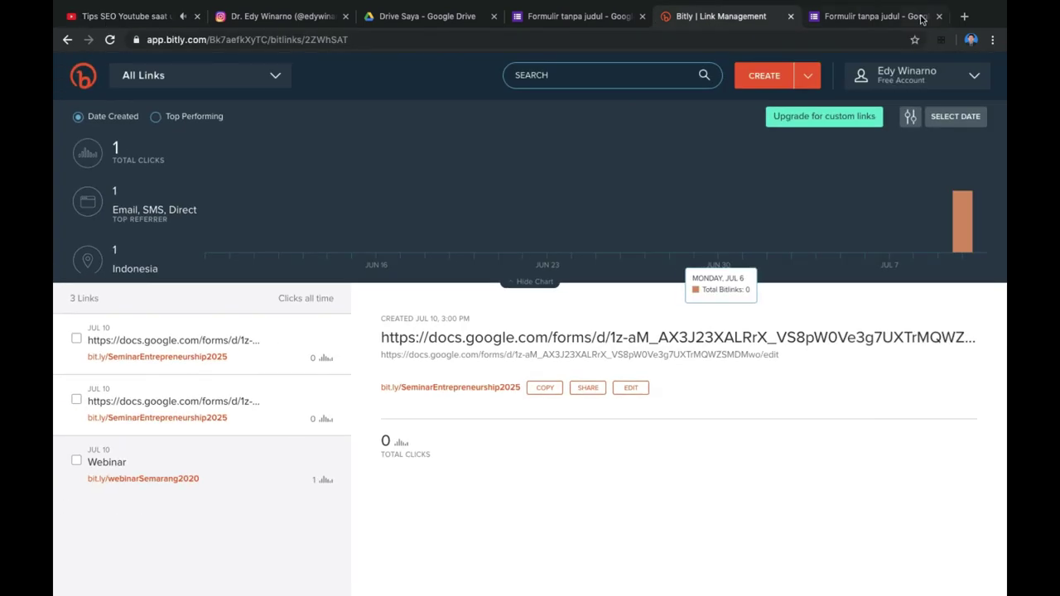
left_click(766, 82)
left_click(842, 173)
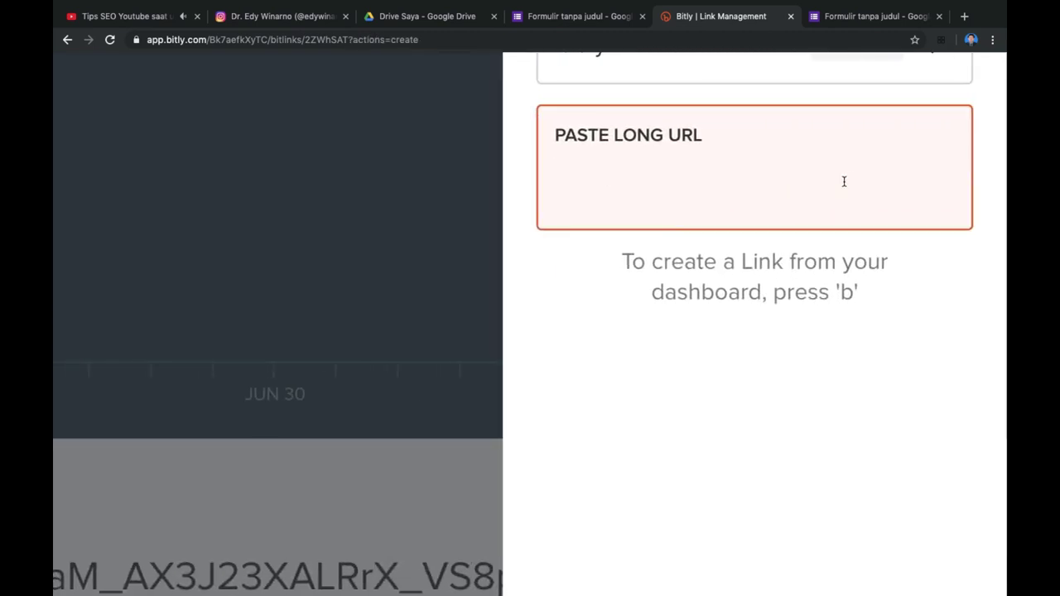
scroll(844, 181, "up", 2)
key("ctrl+v")
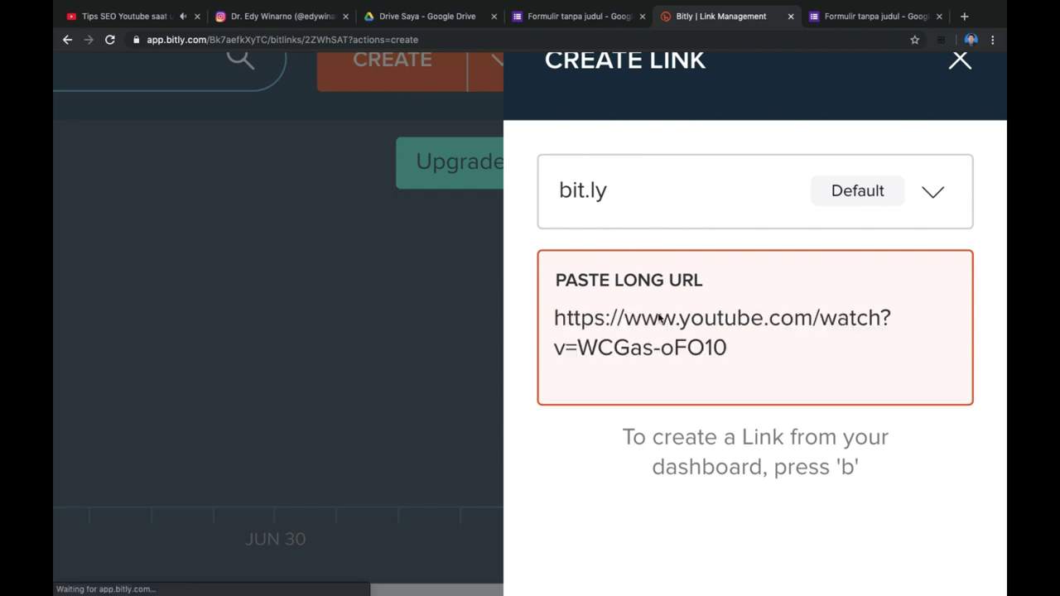
key("super+minus")
key("super+minus")
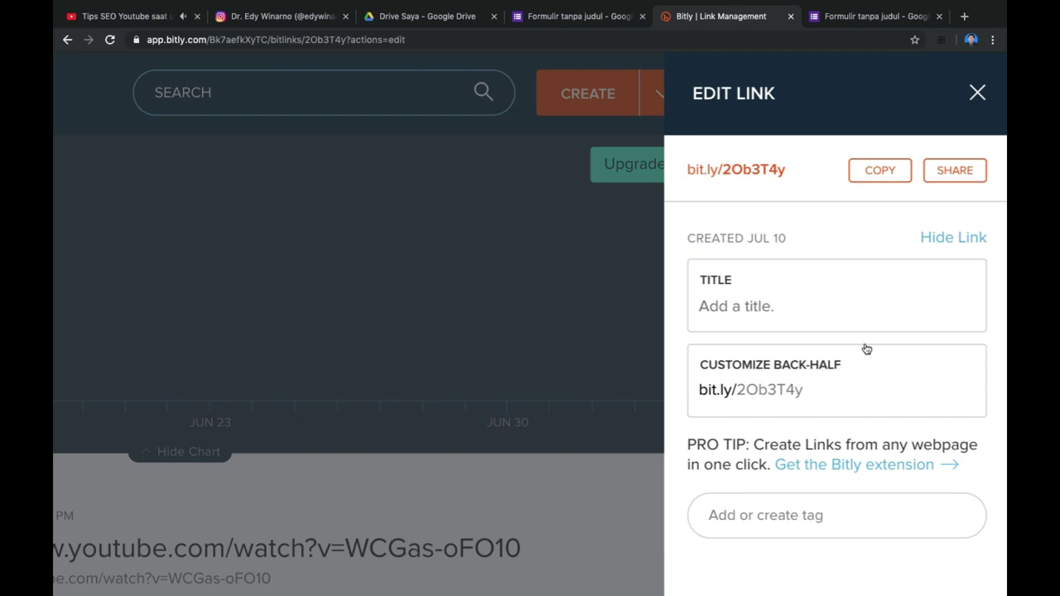
key("super+minus")
key("super+minus")
key("super+minus")
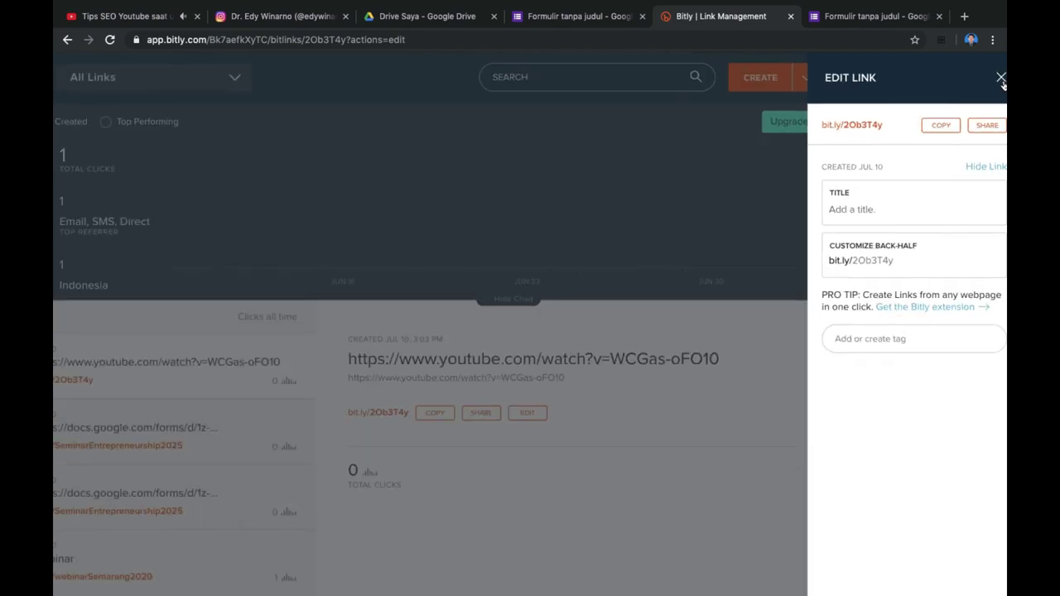
left_click(1001, 79)
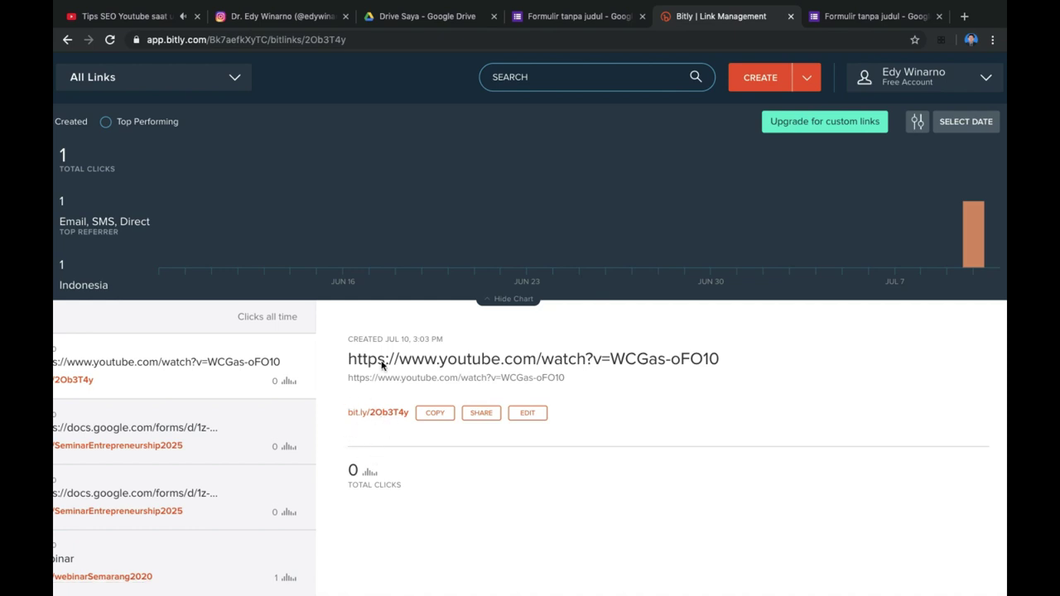
- Edit the YouTube video's short link, replacing its back-half with YT followed by the channel owner's name without spaces
key("super+plus")
key("super+plus")
key("super+plus")
key("super+plus")
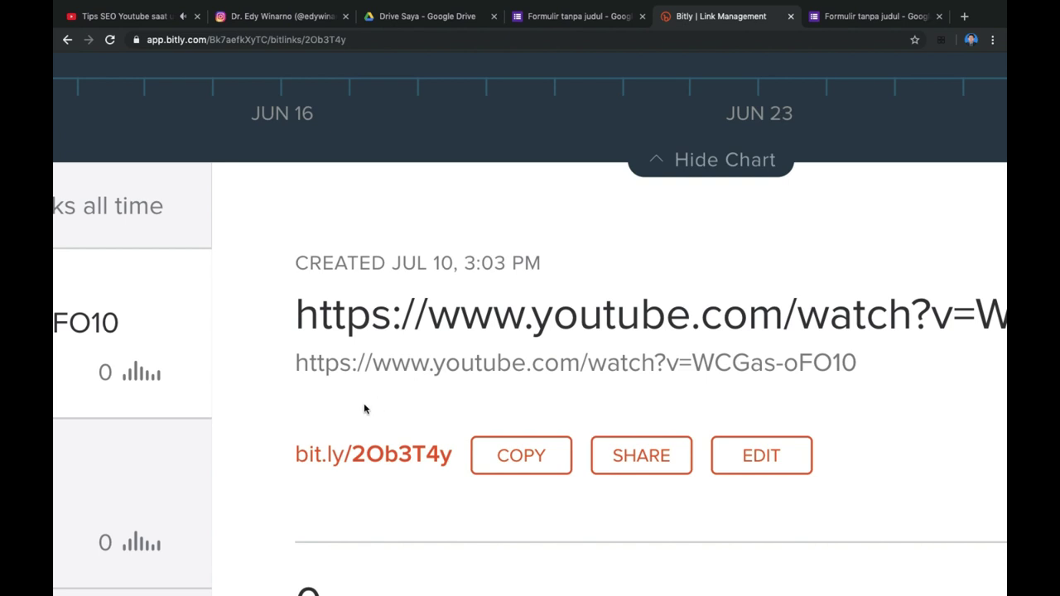
left_click(760, 460)
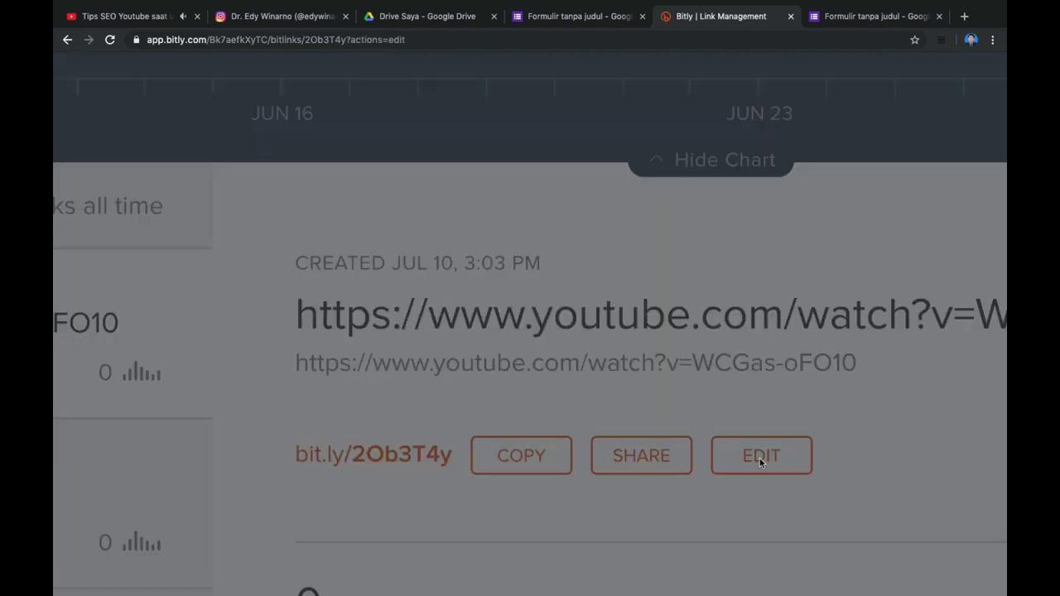
key("super+minus")
key("super+minus")
key("super+minus")
key("super+minus")
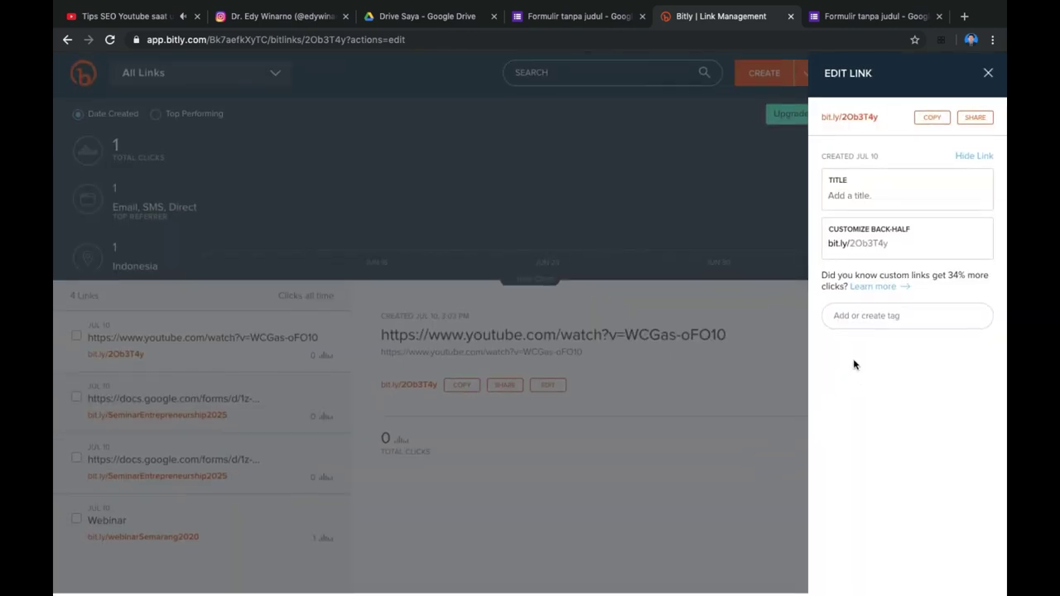
key("super+equal")
key("super+equal")
key("super+equal")
key("super+equal")
key("super+equal")
key("super+equal")
key("super+equal")
key("super+equal")
key("super+equal")
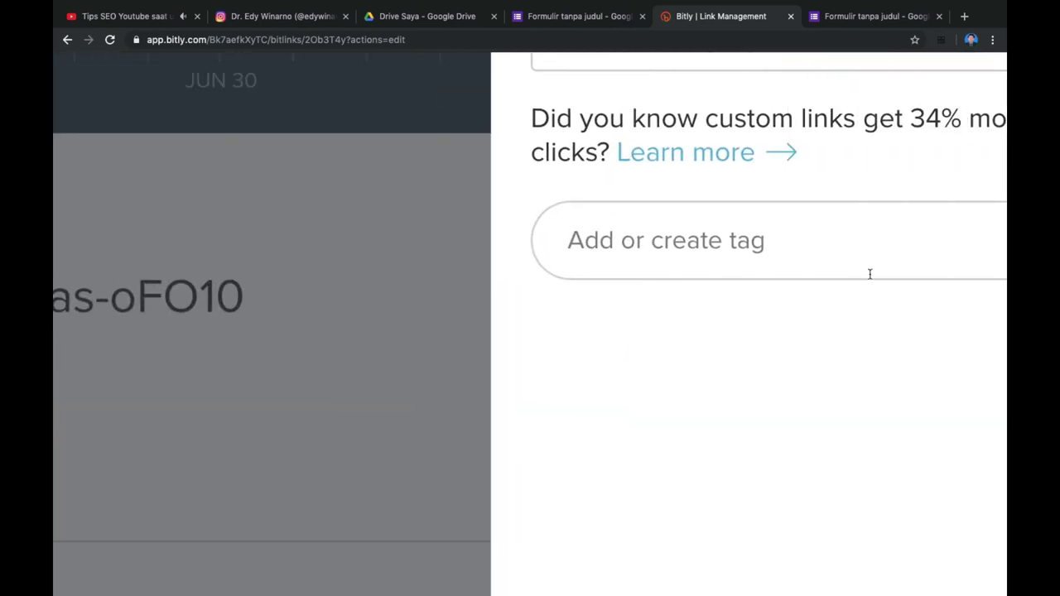
scroll(870, 282, "up", 3)
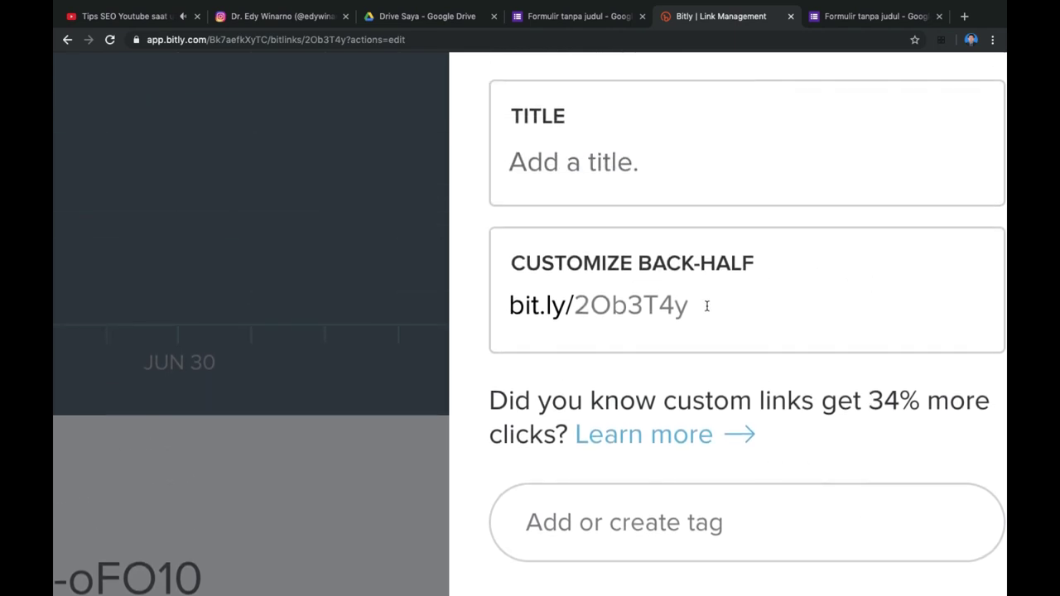
left_click(707, 306)
key("BackSpace")
key("BackSpace")
key("BackSpace")
key("BackSpace")
key("BackSpace")
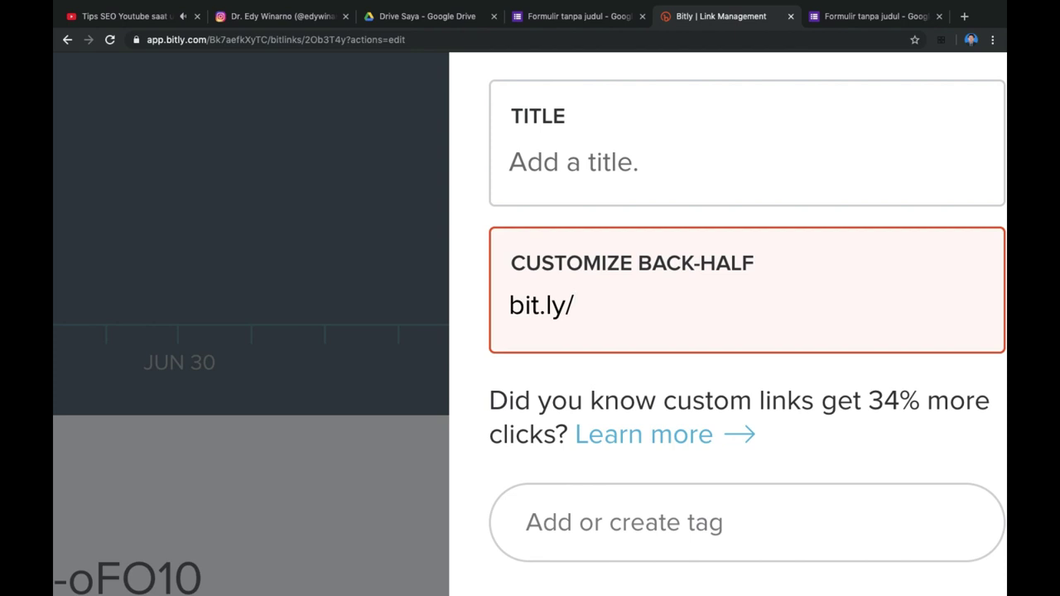
type("YTEd")
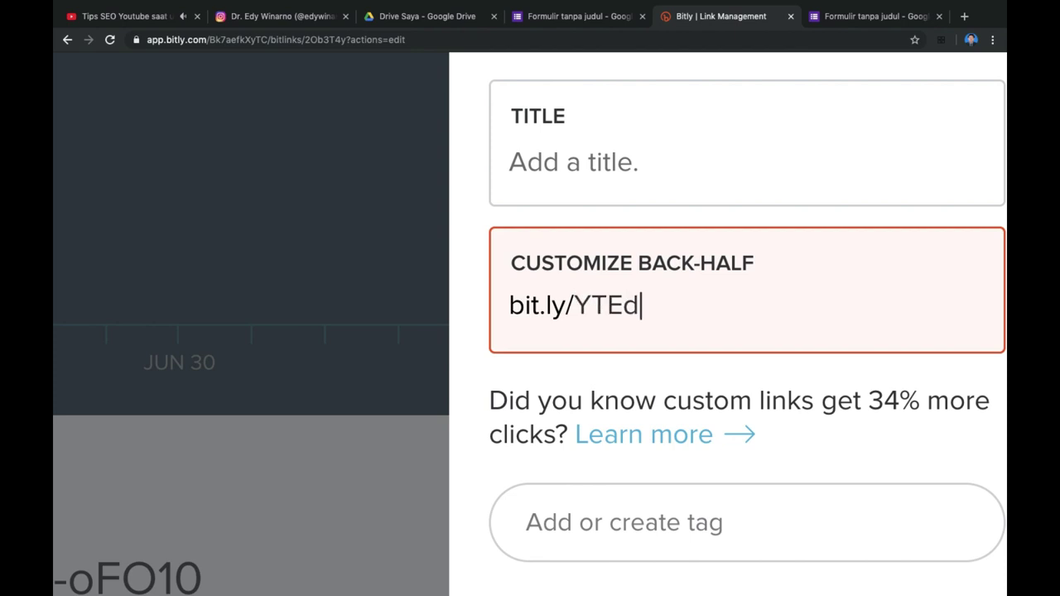
type("yWi")
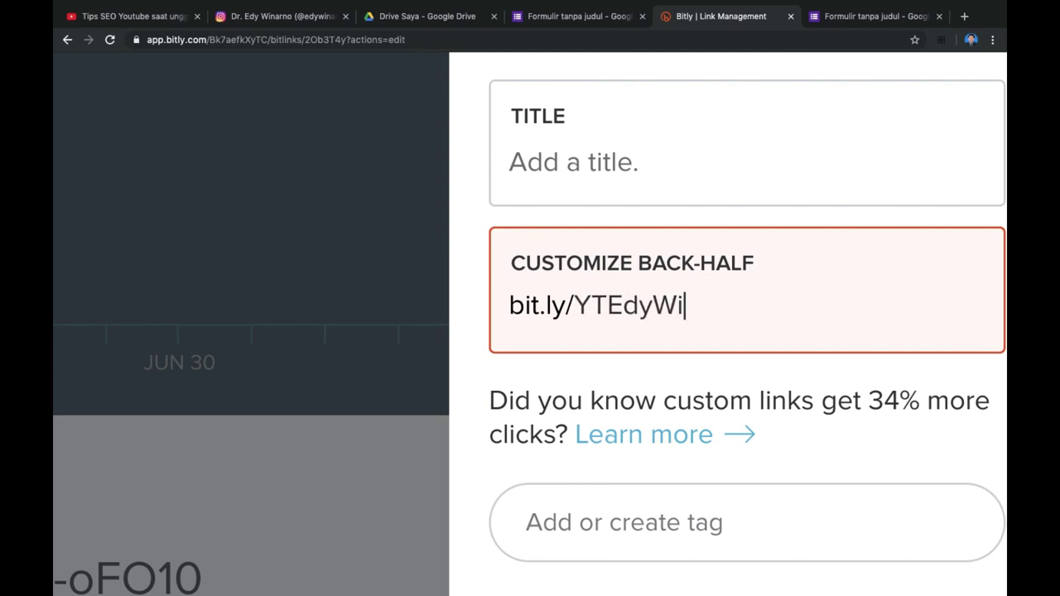
type("narno")
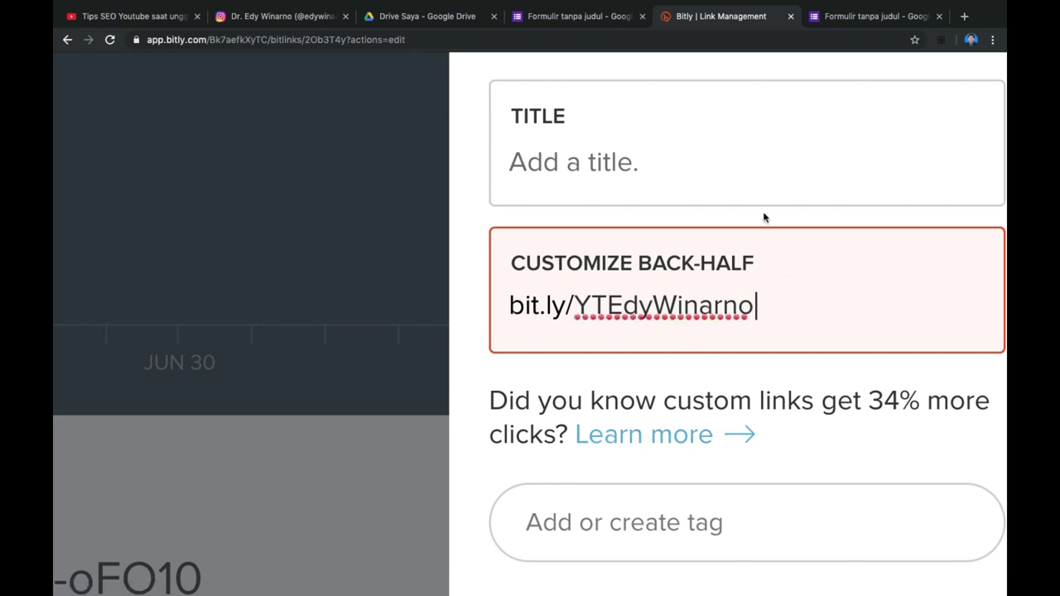
- Save the YouTube link's customized back-half and close the link editor
key("super+minus")
key("super+minus")
key("super+minus")
scroll(911, 409, "down", 5)
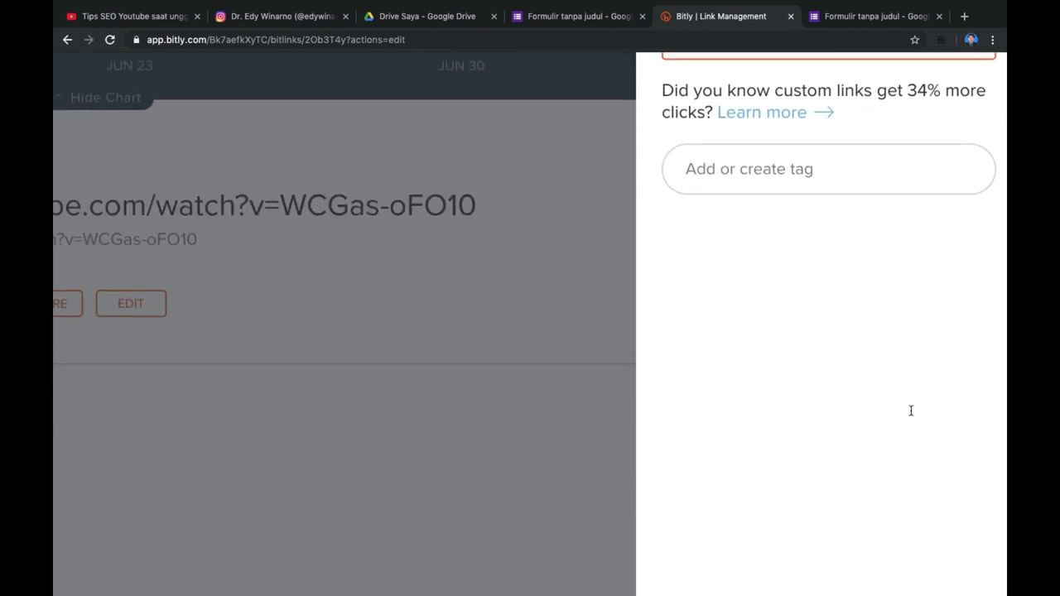
left_click(832, 556)
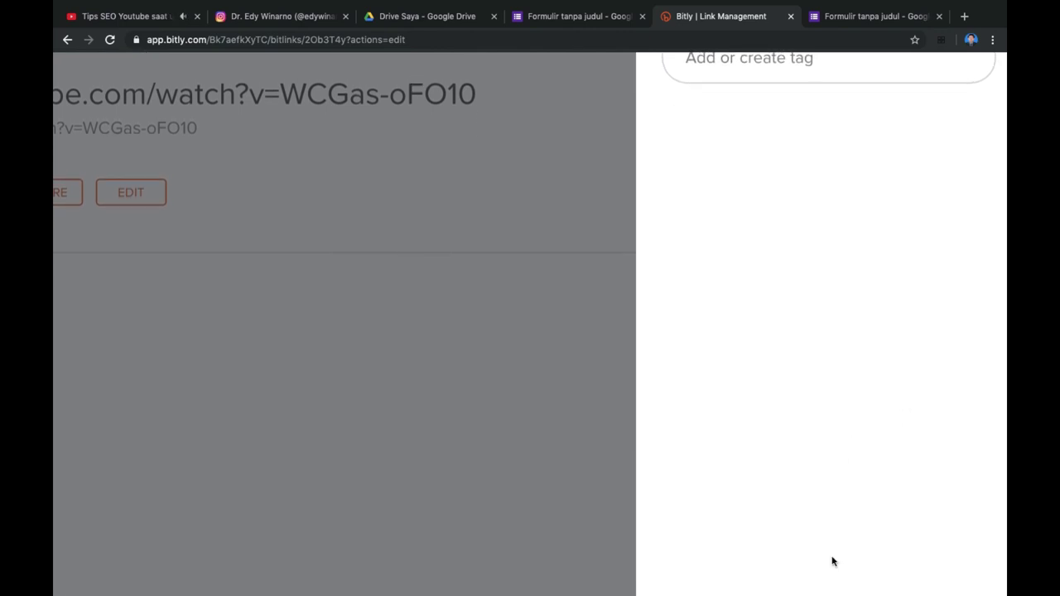
key("super+0")
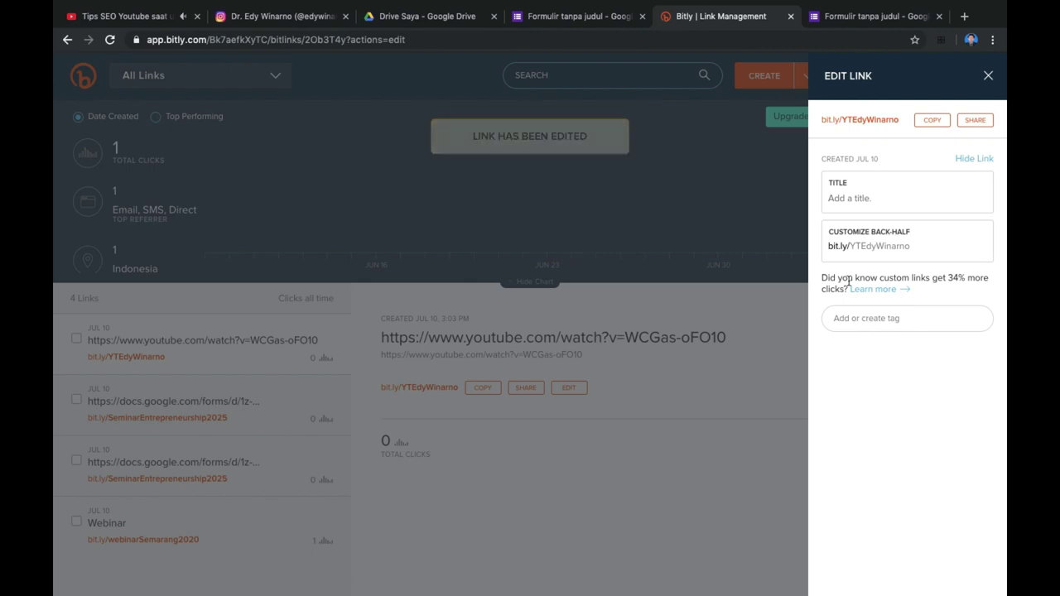
left_click(989, 77)
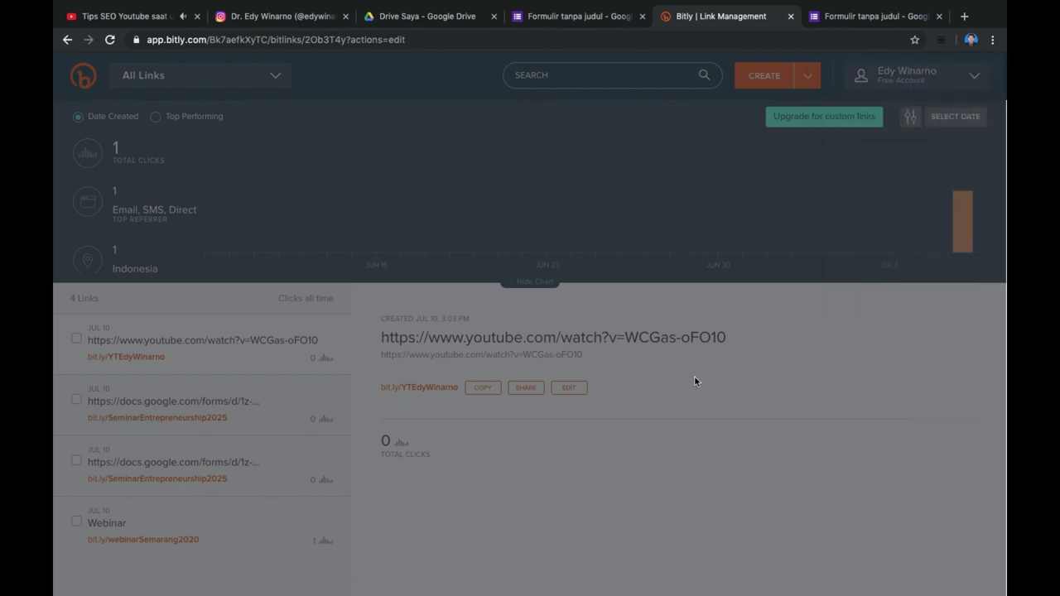
scroll(694, 378, "up", 3)
scroll(694, 381, "up", 2)
scroll(619, 373, "left", 10)
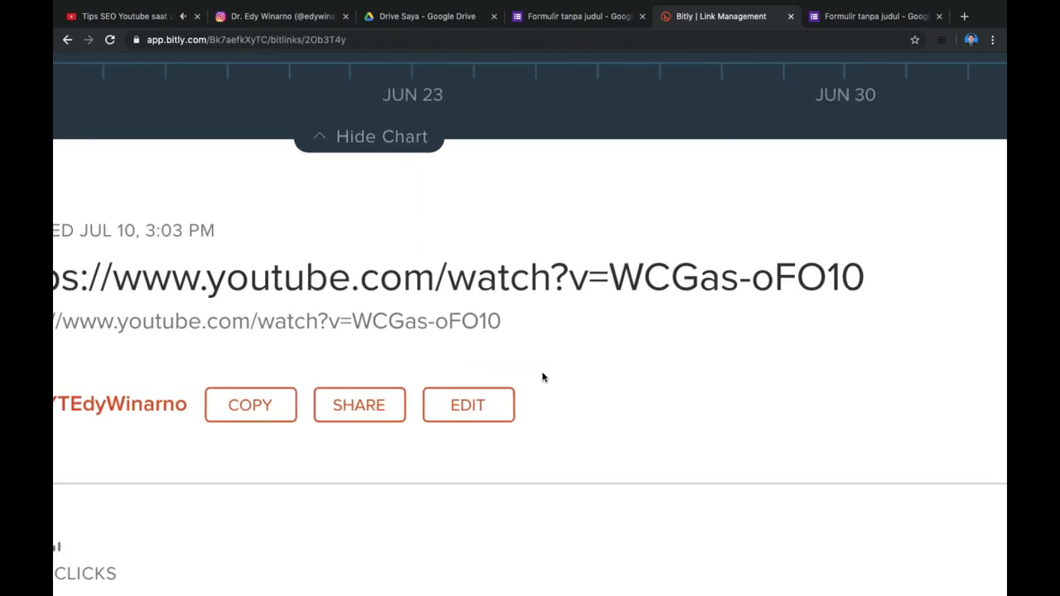